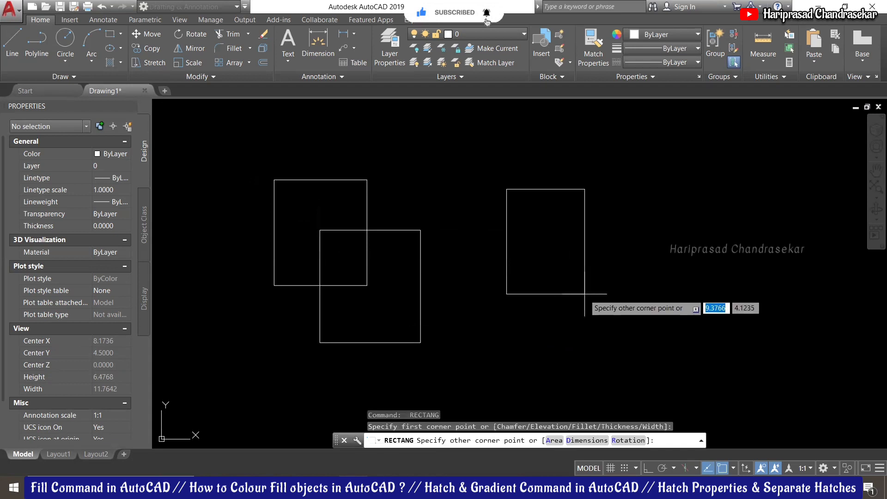
# - Draw the middle pair of overlapping rectangles, with the second one offset down and right so their corners overlap
pyautogui.click(584, 295)
pyautogui.press('Return')
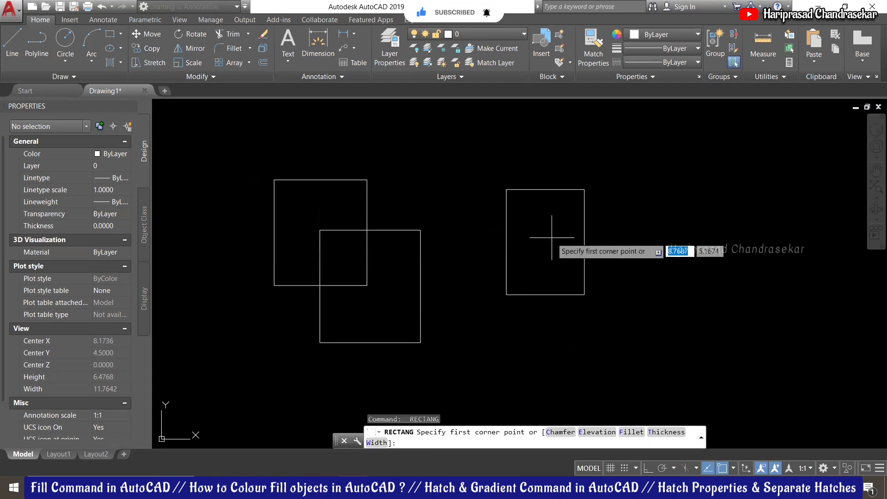
pyautogui.click(551, 237)
pyautogui.click(646, 338)
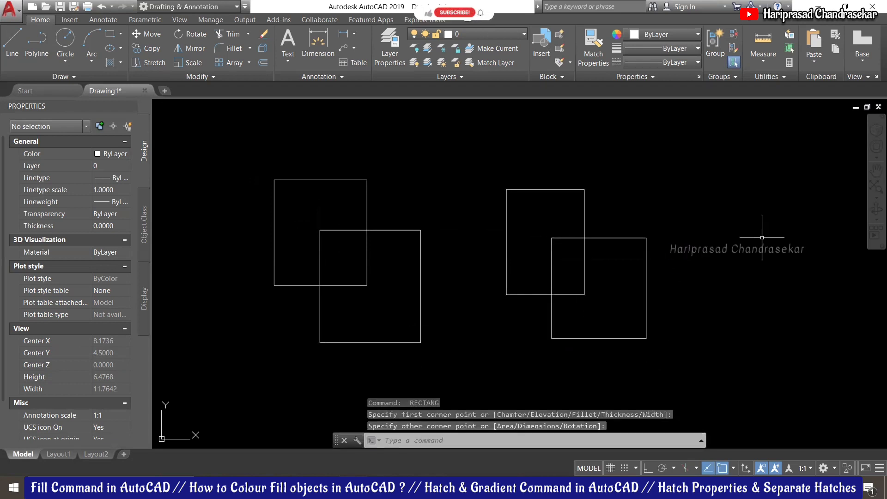
# - Draw a tall narrow rectangle to the right of the overlapping pairs and a thin wide rectangle crossing it horizontally
pyautogui.press('Return')
pyautogui.click(727, 166)
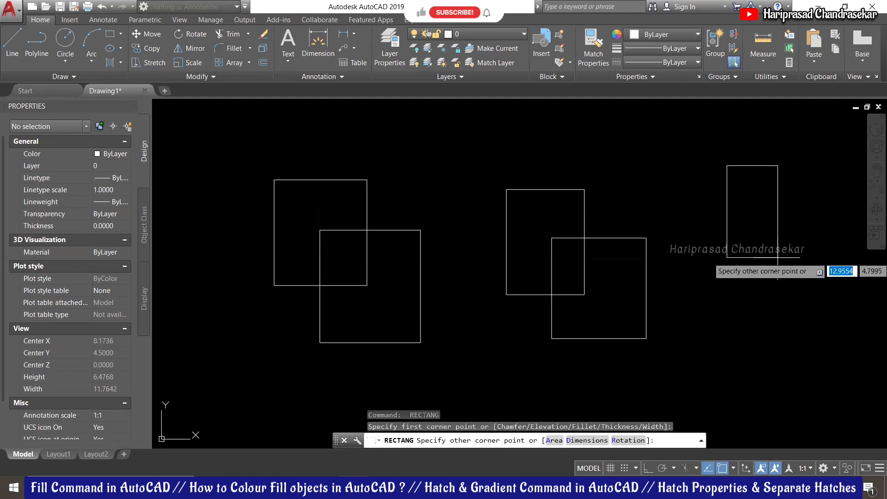
pyautogui.click(778, 258)
pyautogui.press('Return')
pyautogui.click(678, 207)
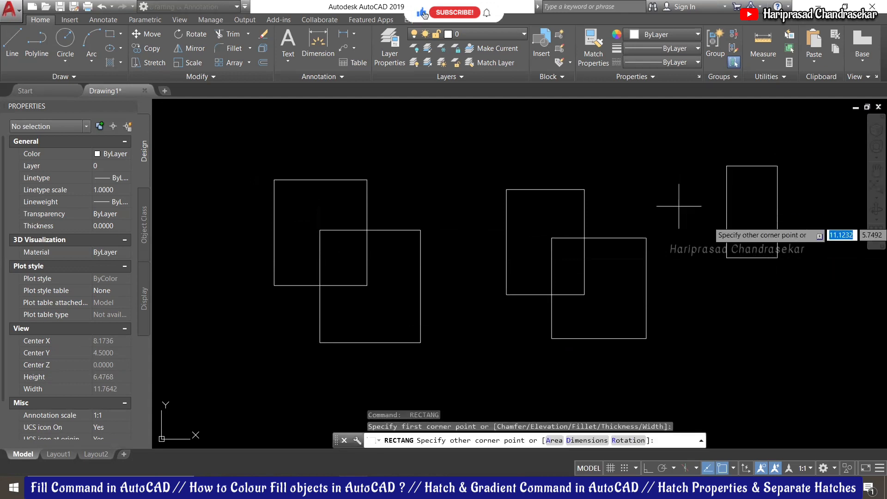
pyautogui.click(817, 223)
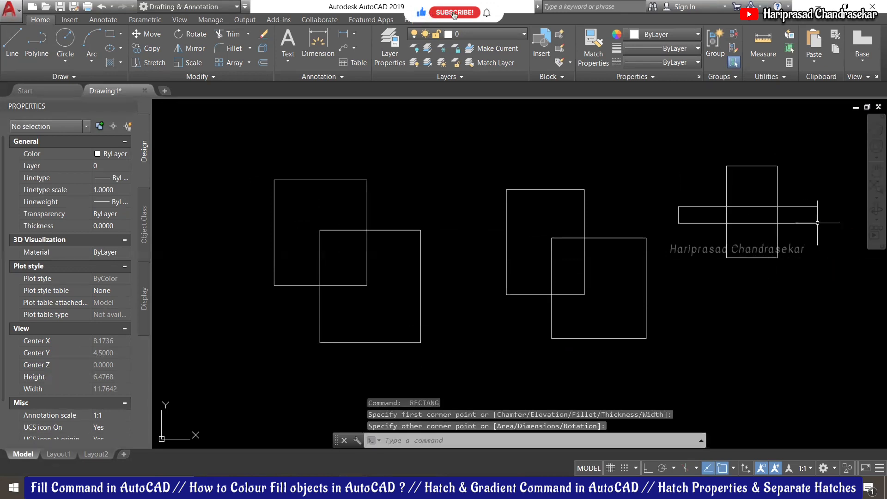
pyautogui.press('Escape')
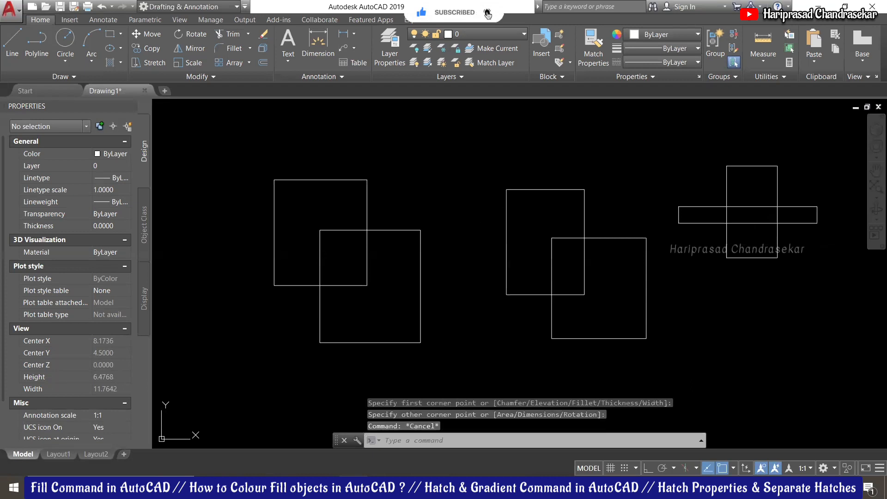
# - Hatch the non-overlapping area of the leftmost pair's upper rectangle with the SOLID pattern in red
pyautogui.write('h')
pyautogui.press('Return')
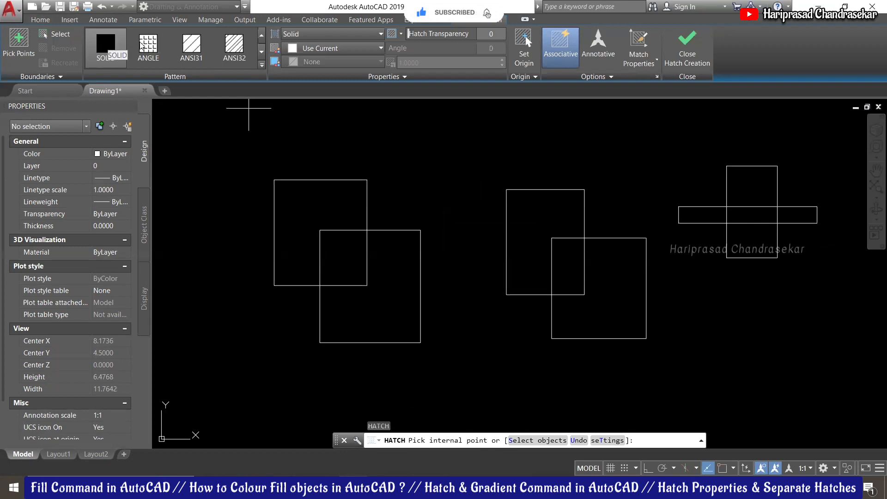
pyautogui.click(261, 51)
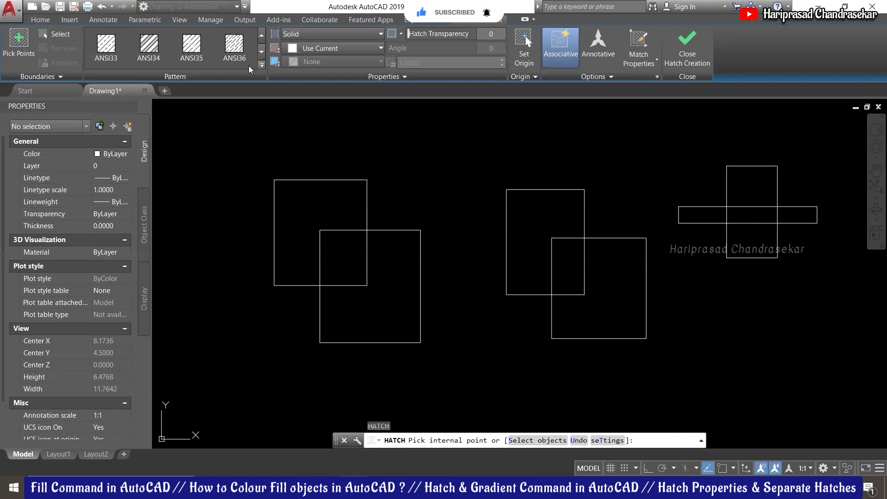
pyautogui.click(260, 65)
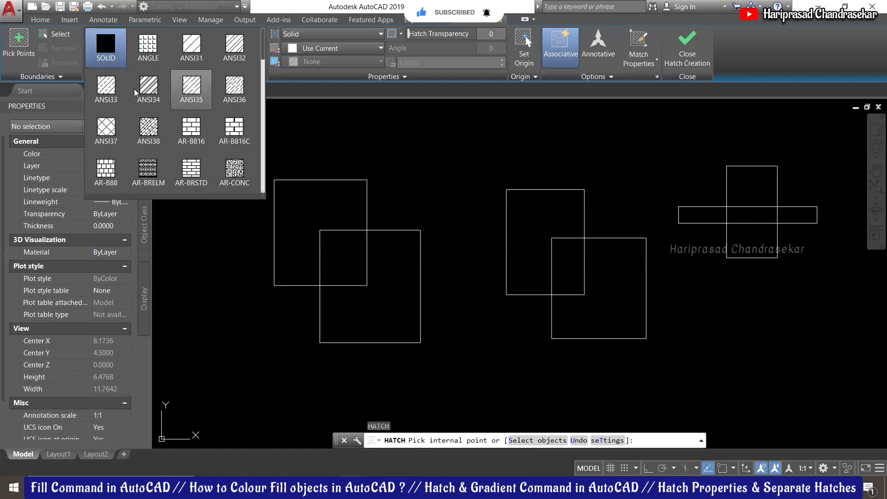
pyautogui.click(106, 46)
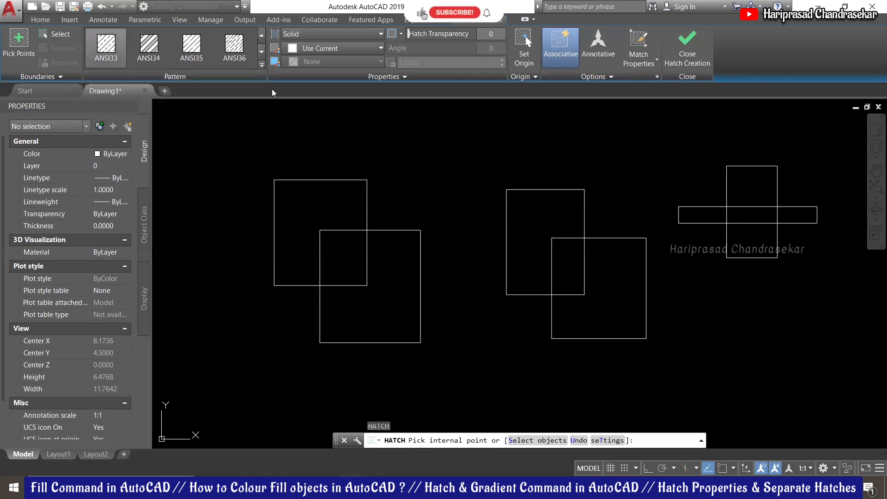
pyautogui.click(350, 48)
pyautogui.click(294, 179)
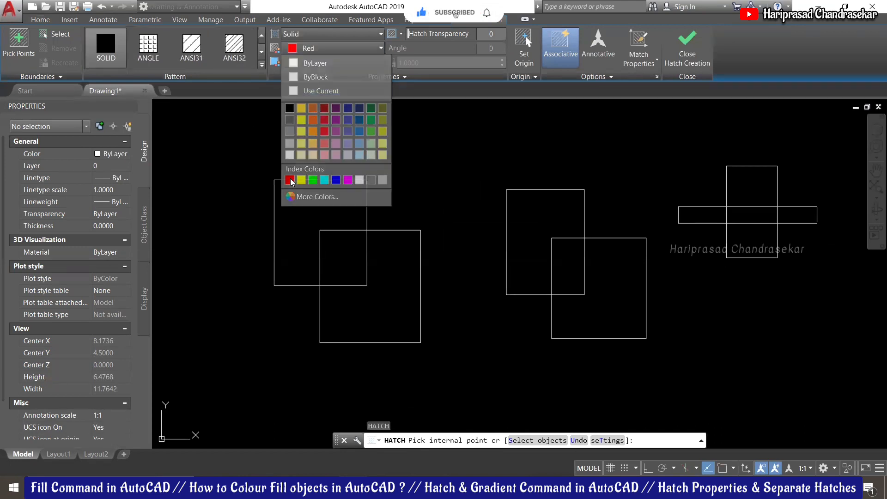
pyautogui.click(306, 208)
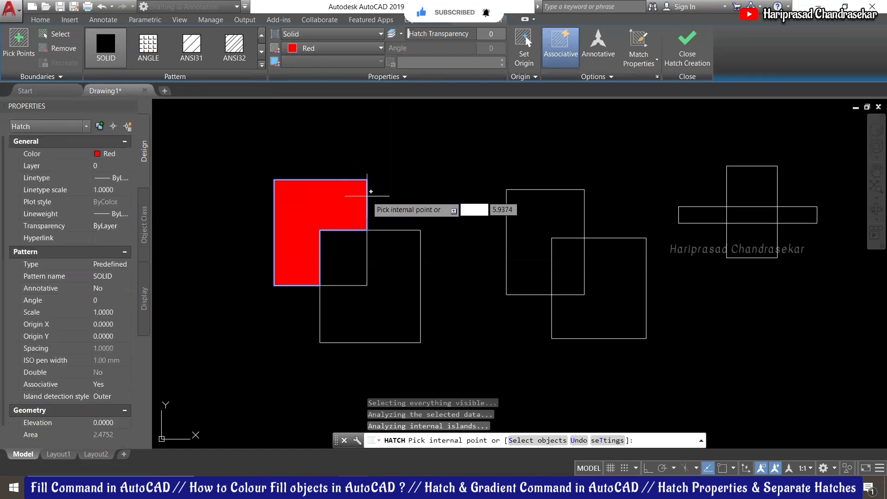
# - Change the colour of the hatch in the leftmost pair's upper rectangle to yellow and end the hatch
pyautogui.click(321, 52)
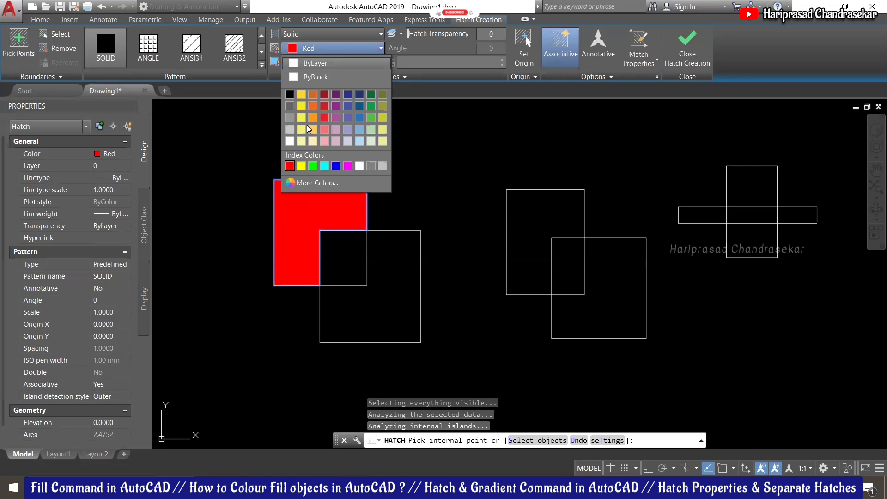
pyautogui.click(301, 162)
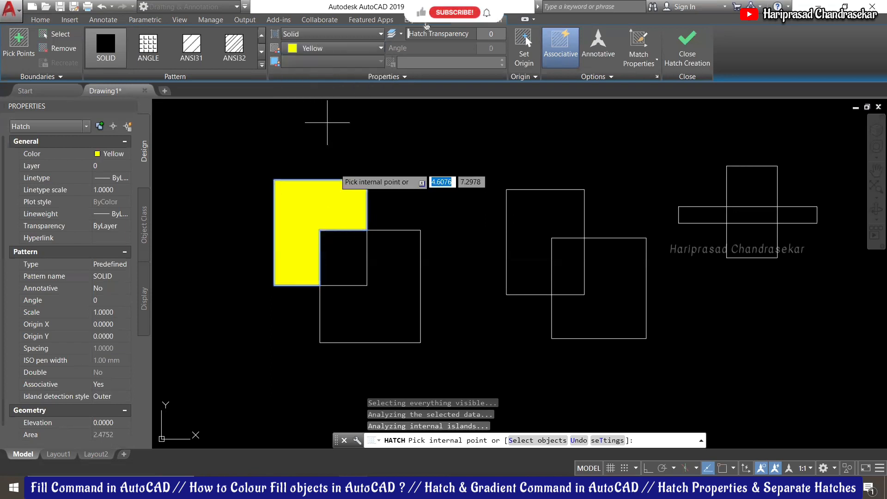
pyautogui.click(369, 290)
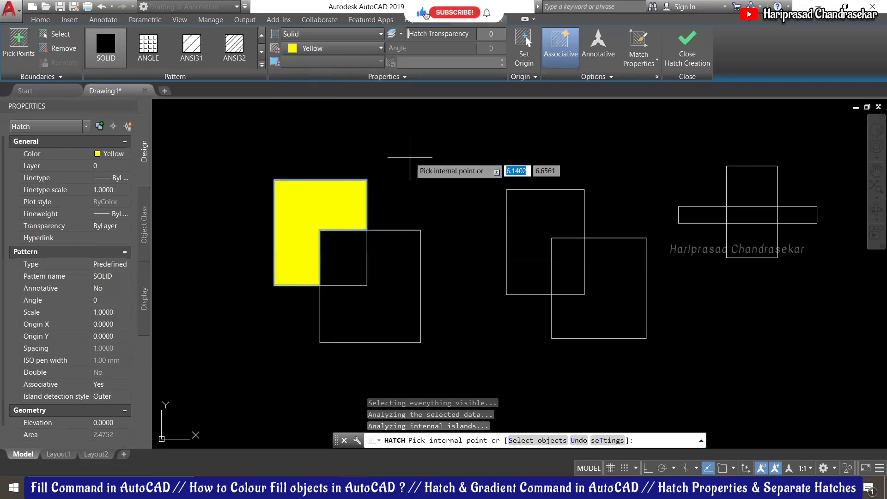
pyautogui.press('Escape')
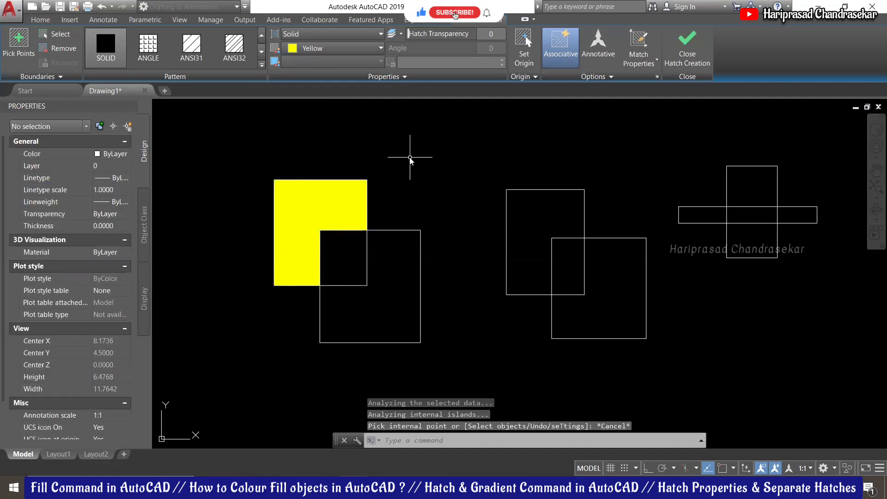
# - Hatch the non-overlapping area of the leftmost pair's lower rectangle with a solid red fill
pyautogui.write('h')
pyautogui.press('Return')
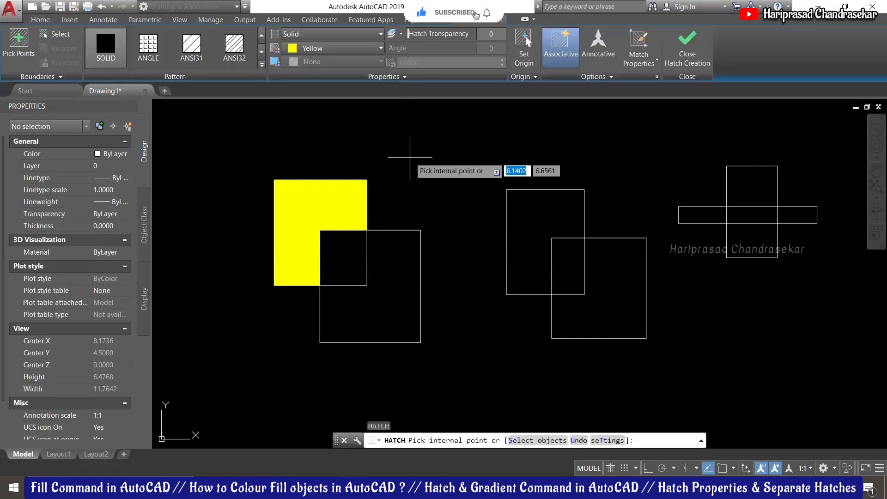
pyautogui.click(343, 52)
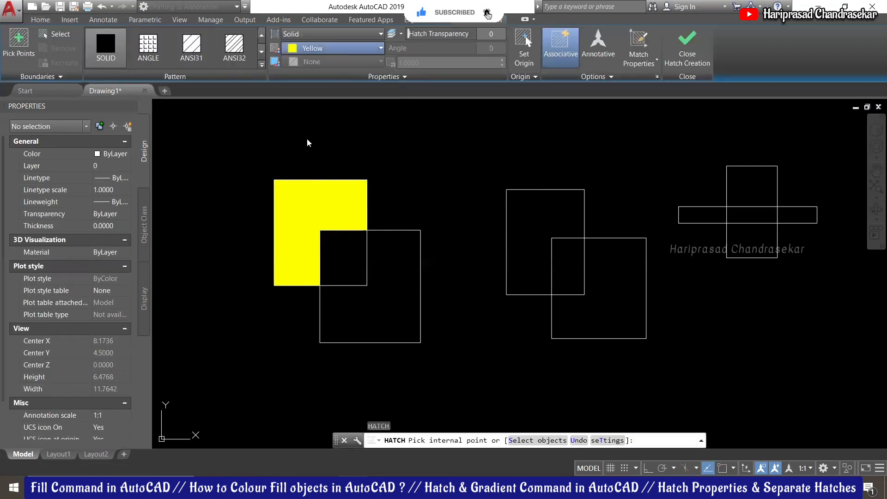
pyautogui.click(290, 180)
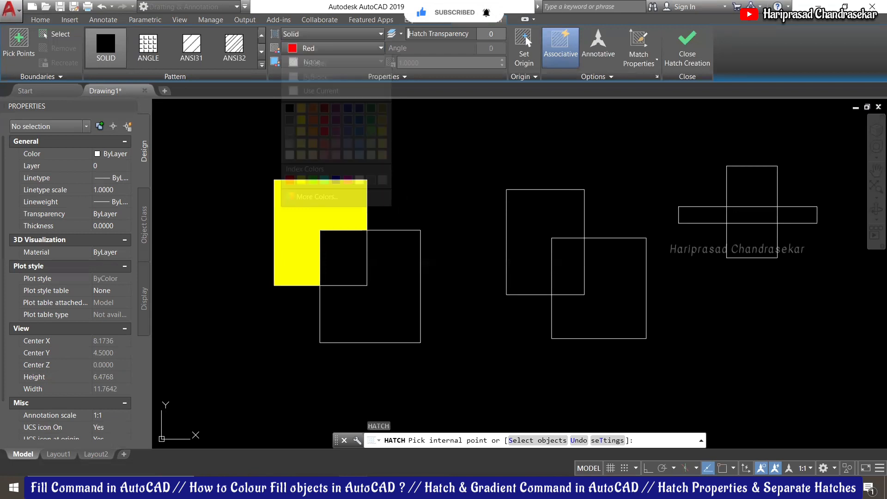
pyautogui.click(379, 309)
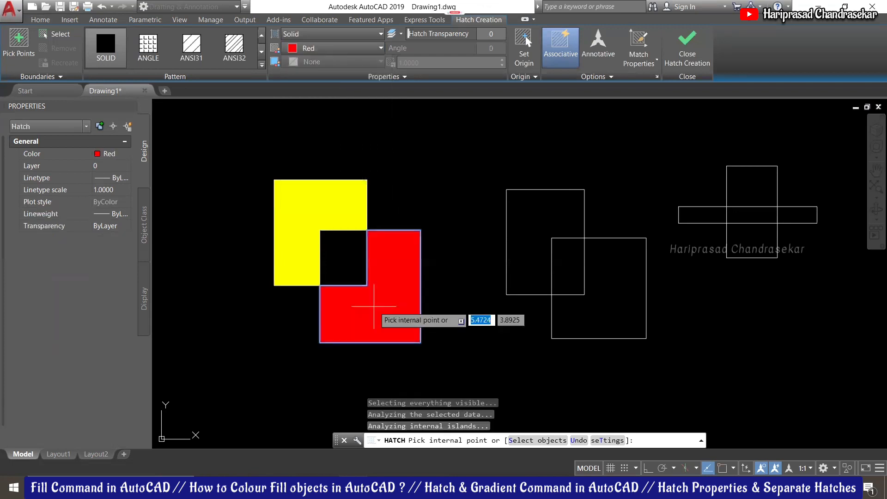
pyautogui.press('Return')
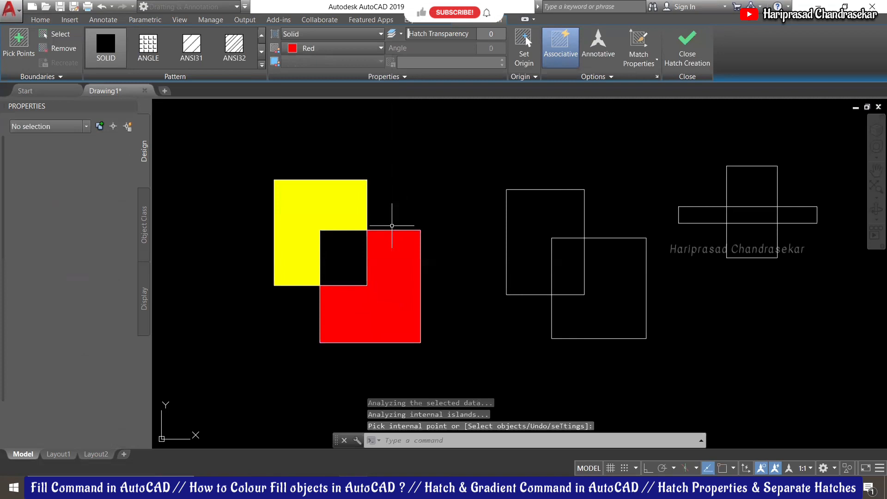
# - Hatch the overlap between the yellow and red areas with a solid green fill
pyautogui.write('h')
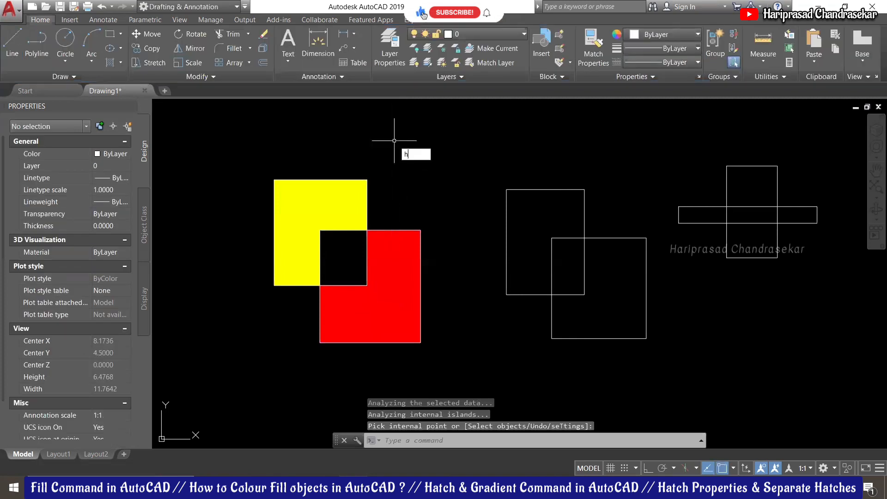
pyautogui.press('Return')
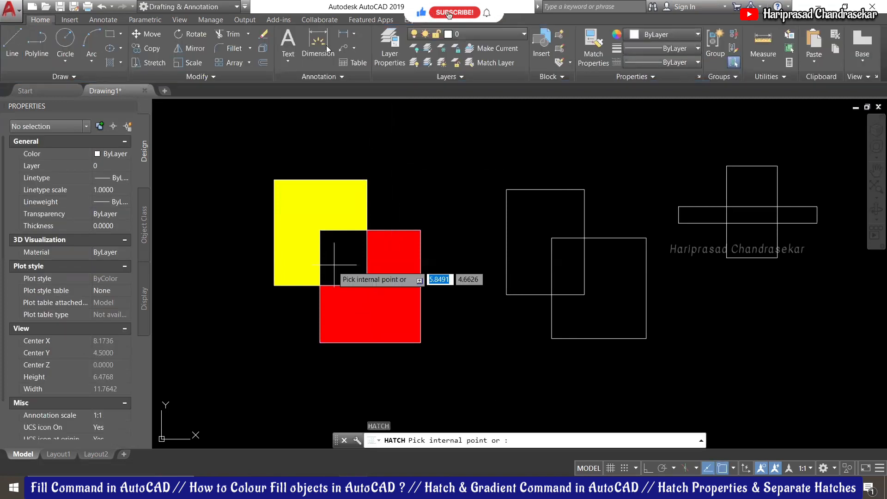
pyautogui.click(334, 264)
pyautogui.click(332, 49)
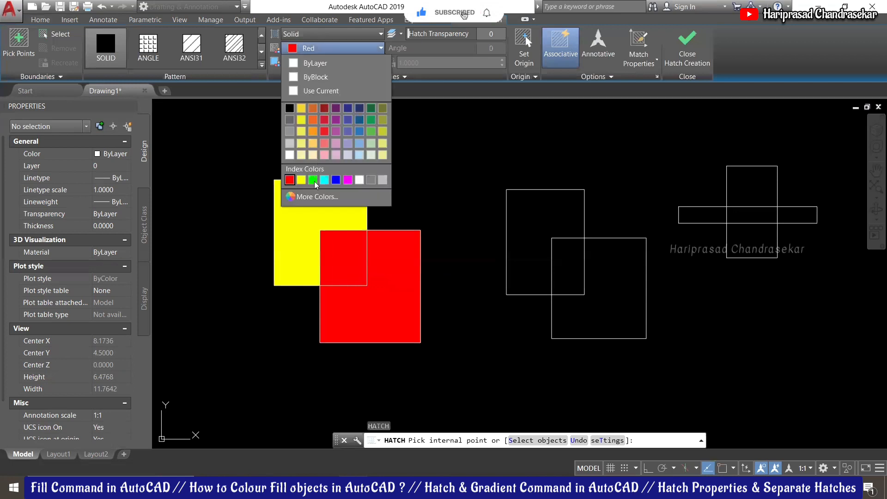
pyautogui.click(313, 180)
pyautogui.click(326, 238)
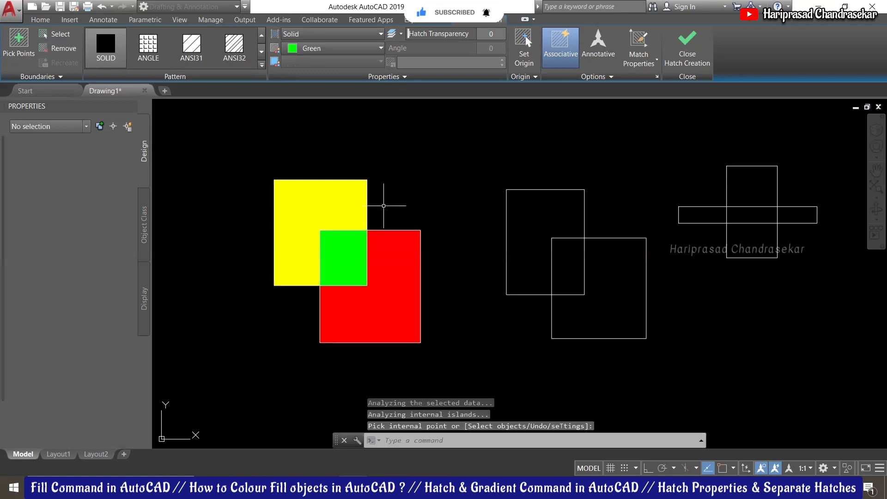
pyautogui.press('Return')
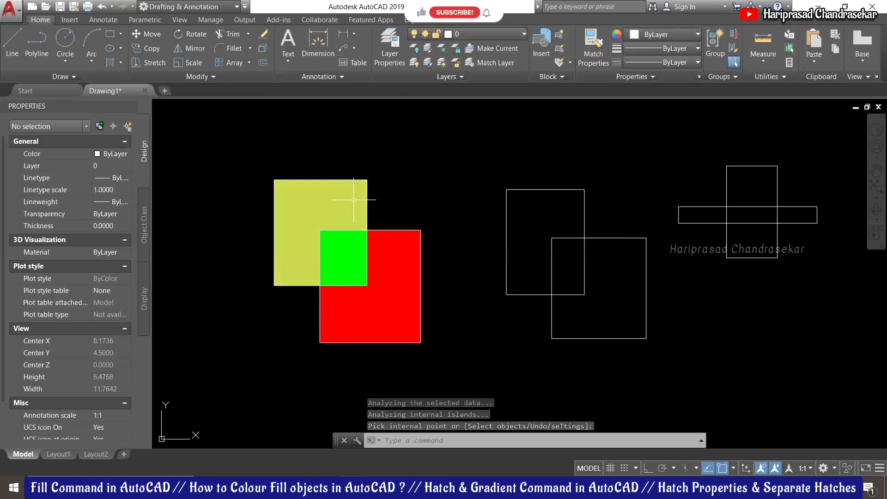
# - Set the FILL mode to OFF
pyautogui.moveTo(353, 200)
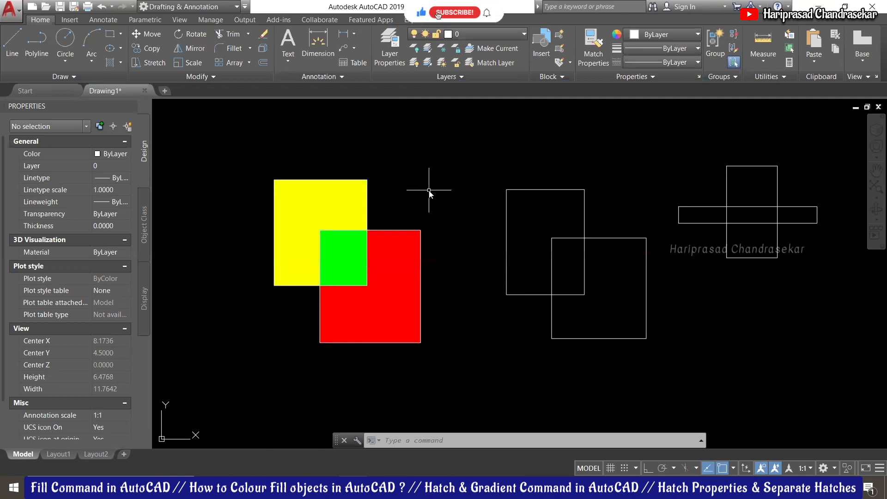
pyautogui.write('fill')
pyautogui.press('Return')
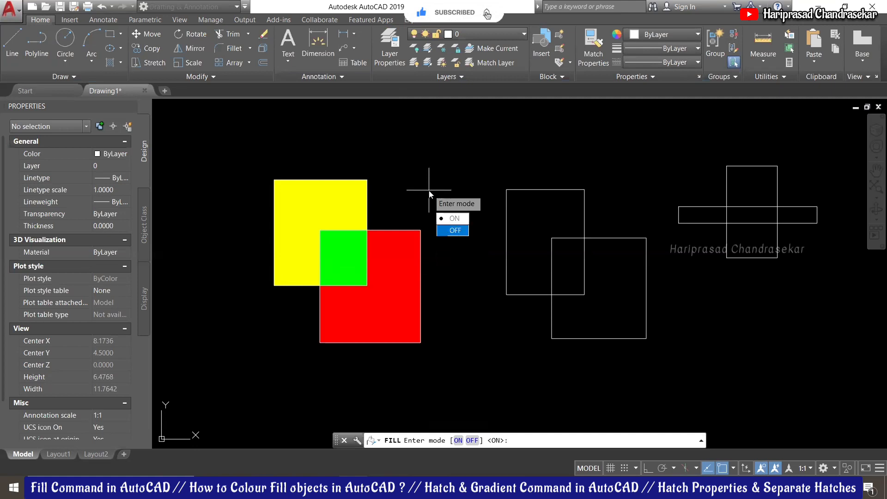
pyautogui.click(453, 230)
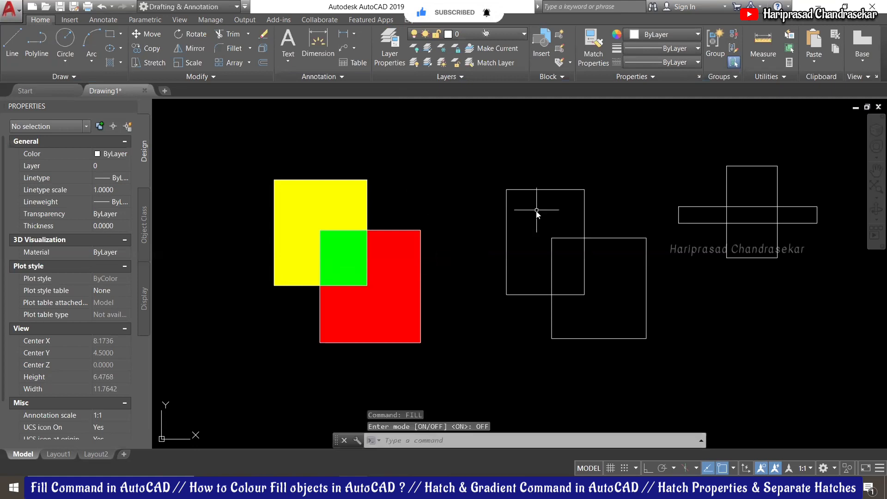
# - Hatch the non-overlapping area of the middle pair's upper rectangle with the SOLID pattern in magenta
pyautogui.write('h')
pyautogui.press('Return')
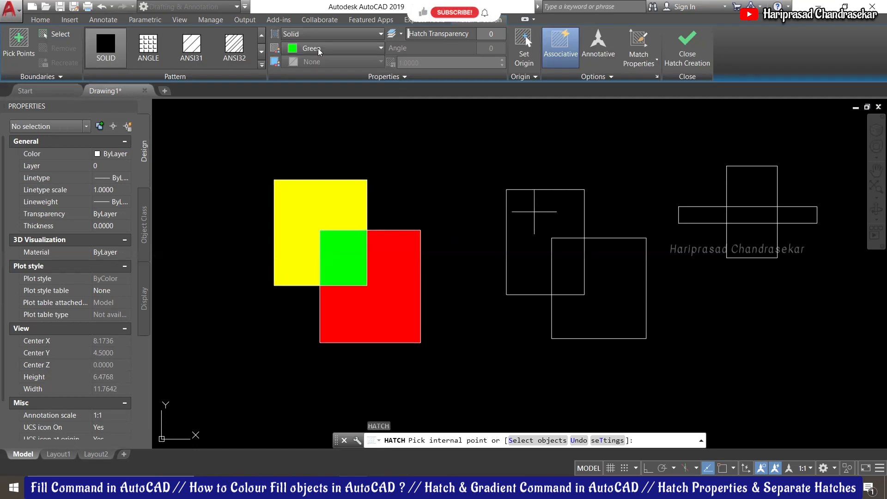
pyautogui.click(325, 46)
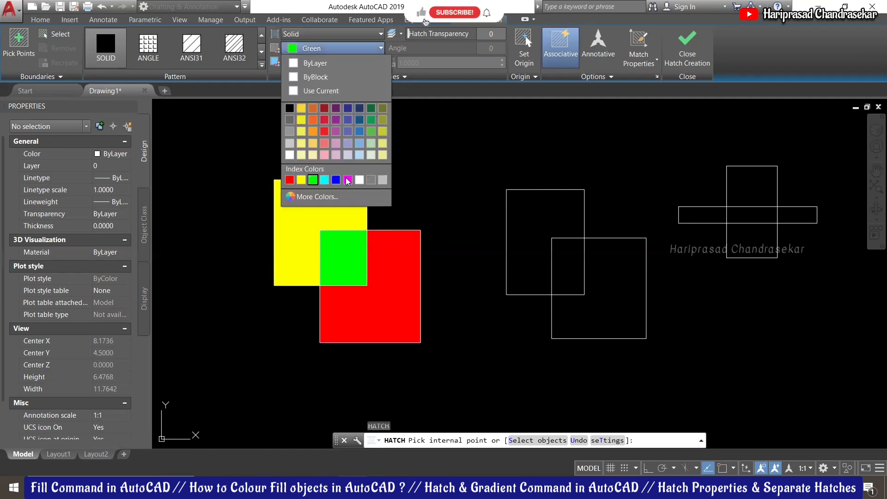
pyautogui.click(347, 180)
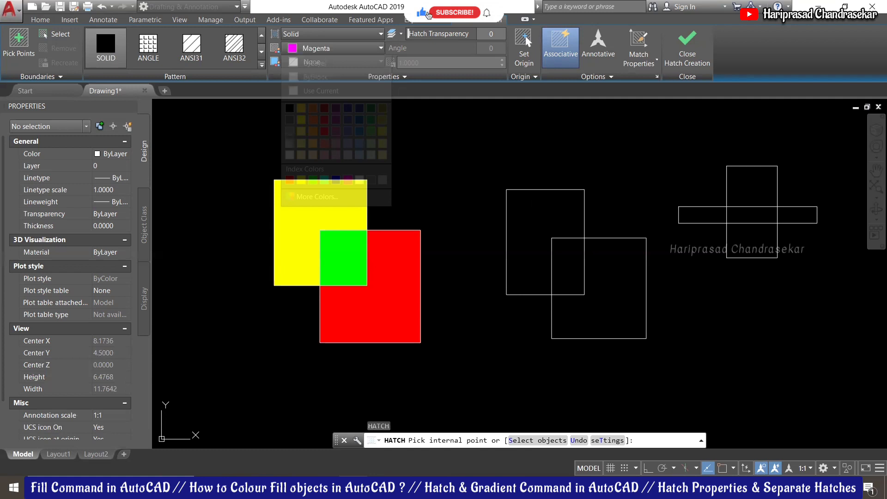
pyautogui.click(544, 205)
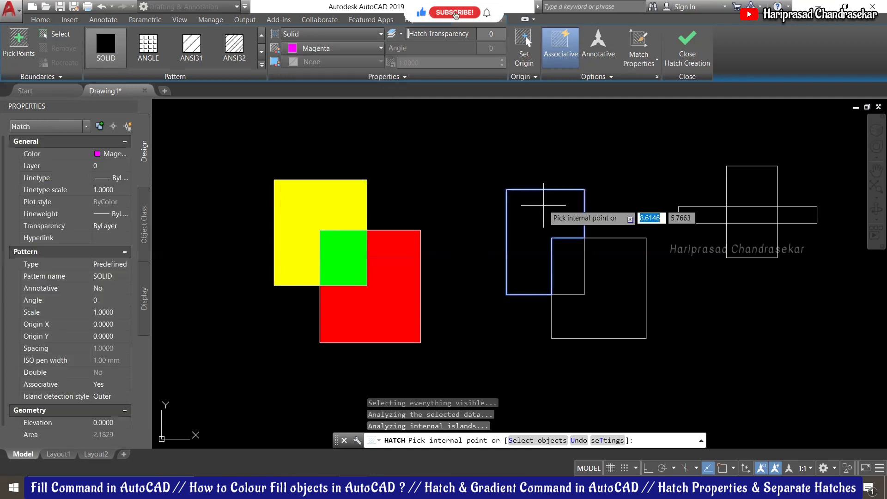
pyautogui.press('Escape')
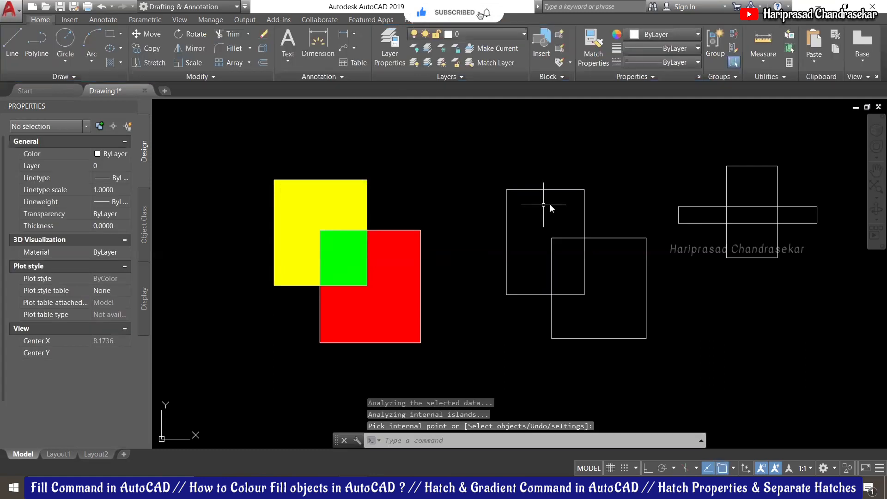
# - Set the FILL mode to ON
pyautogui.write('fill')
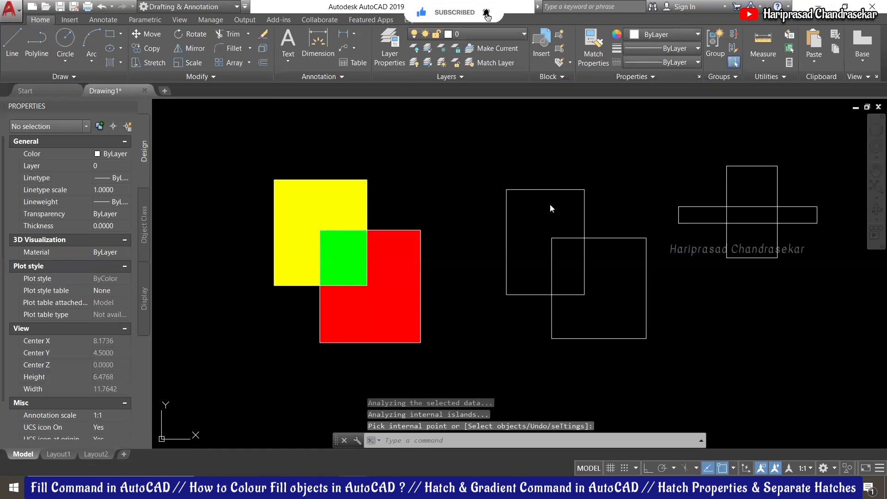
pyautogui.press('Return')
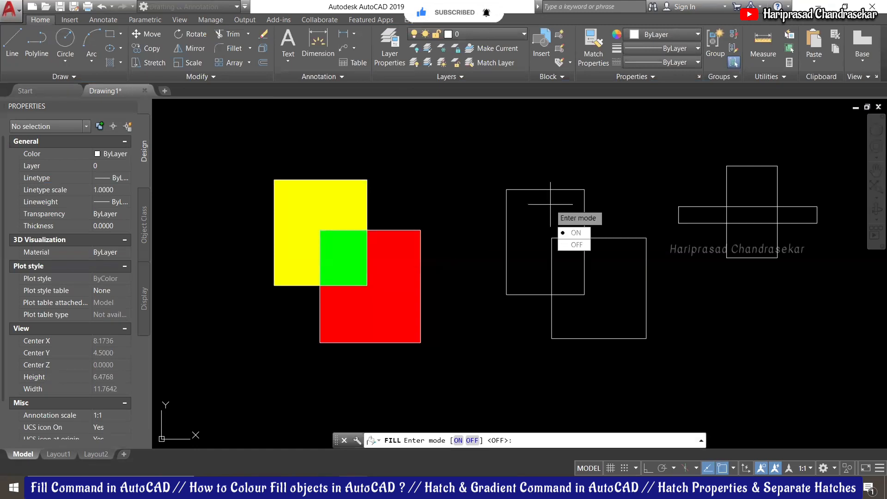
pyautogui.press('Return')
# - Hatch the non-overlapping area of the middle pair's upper rectangle with a solid magenta fill
pyautogui.write('h')
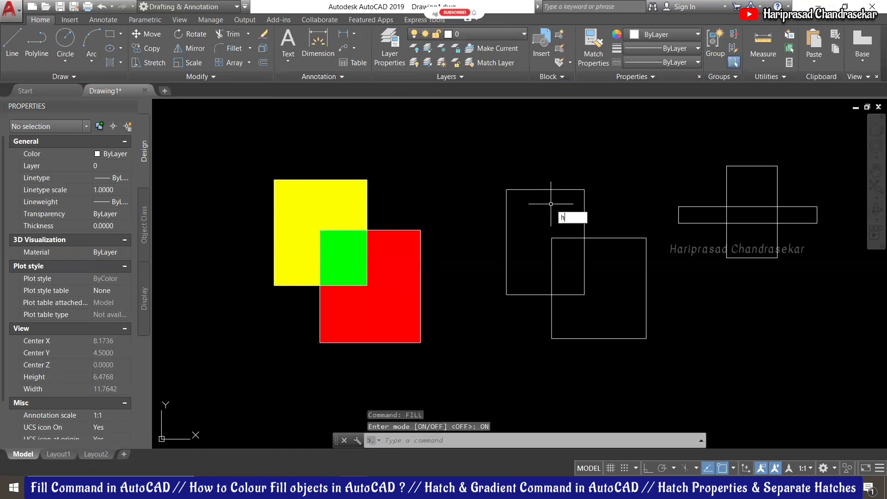
pyautogui.press('Return')
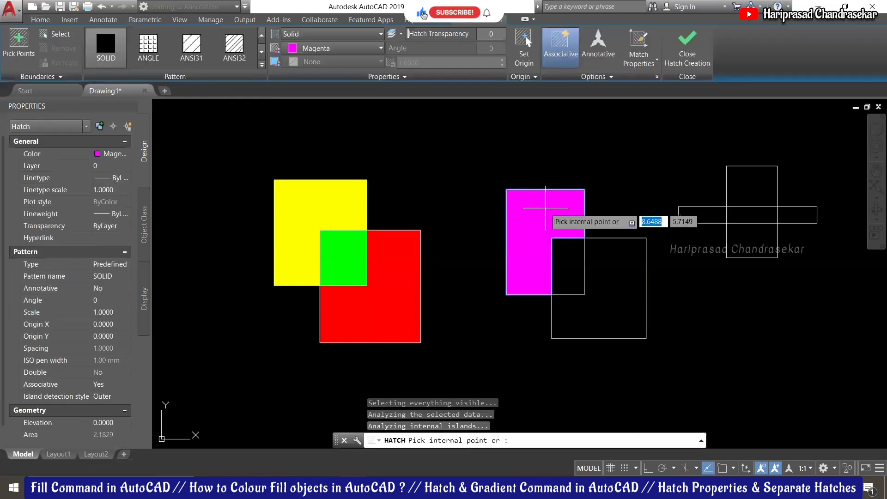
pyautogui.press('Escape')
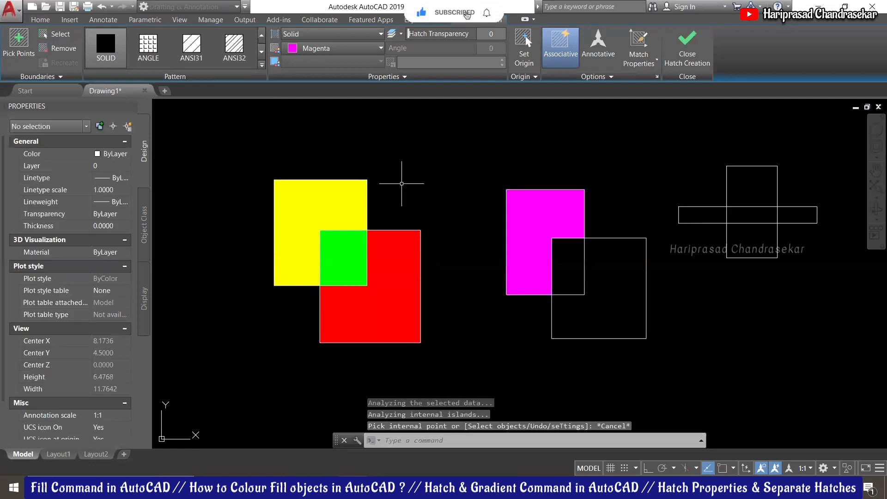
pyautogui.scroll(2, 569, 259)
pyautogui.scroll(-2, 501, 235)
pyautogui.scroll(2, 511, 218)
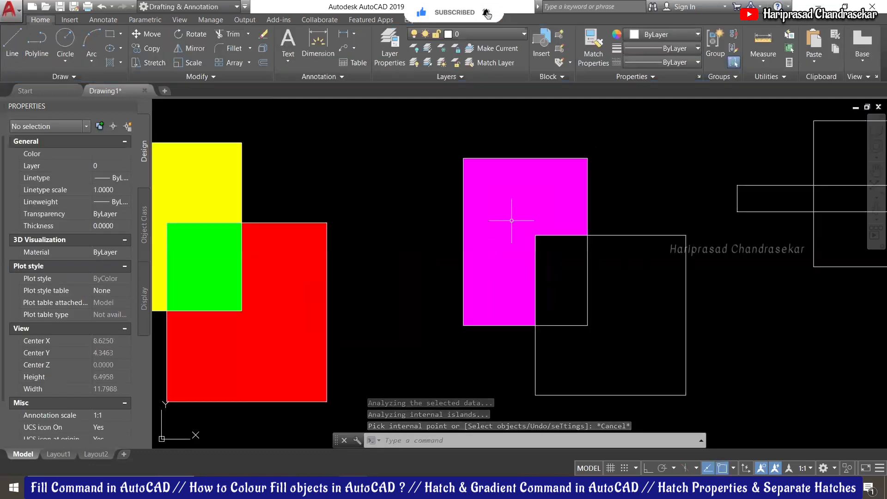
pyautogui.scroll(-2, 512, 220)
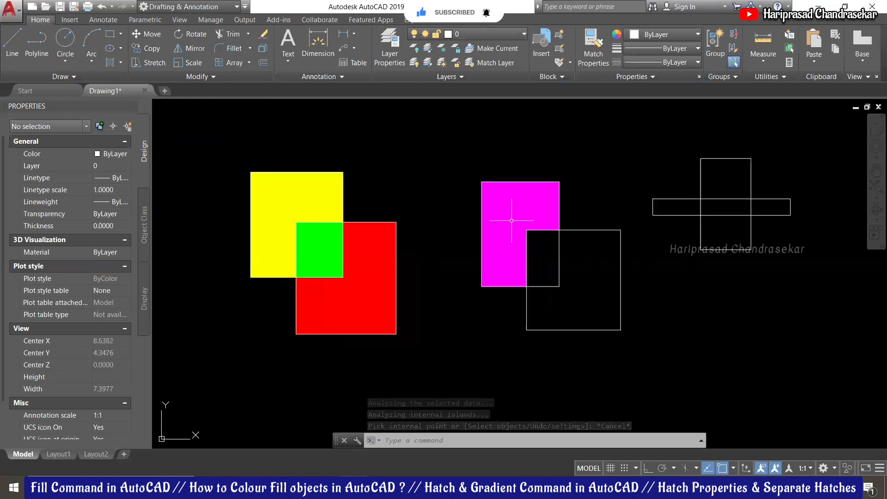
pyautogui.scroll(2, 518, 206)
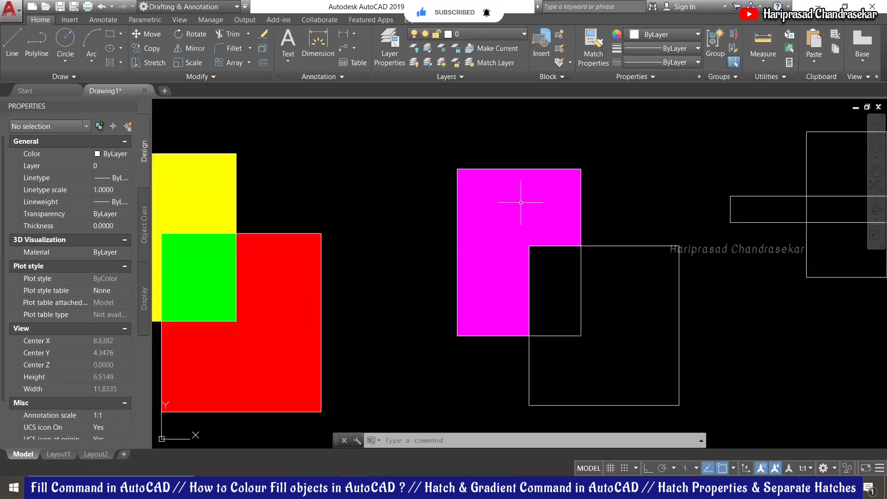
pyautogui.scroll(-2, 414, 184)
# - Hatch the non-overlapping area of the middle pair's lower rectangle with the ANSI31 pattern in white
pyautogui.write('h')
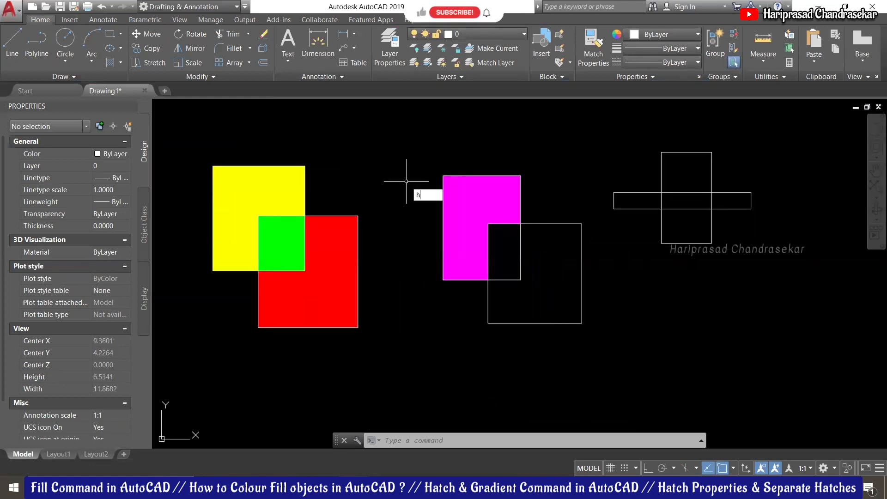
pyautogui.press('Return')
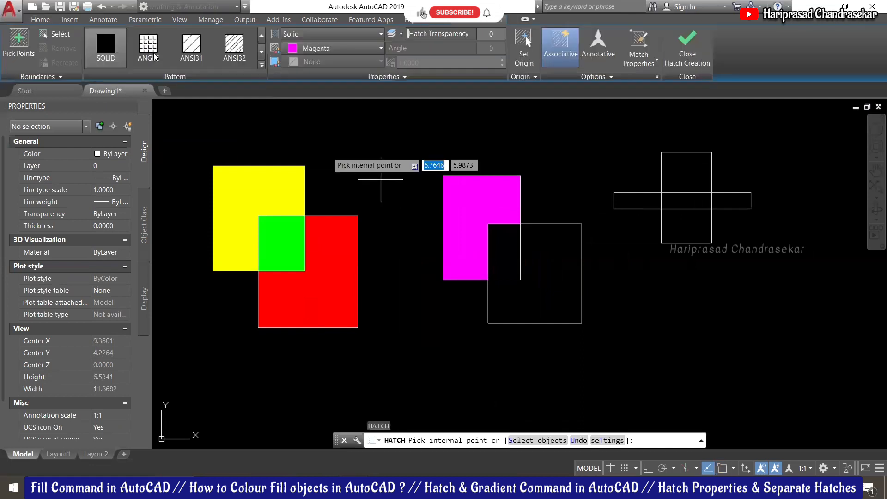
pyautogui.click(262, 51)
pyautogui.click(261, 65)
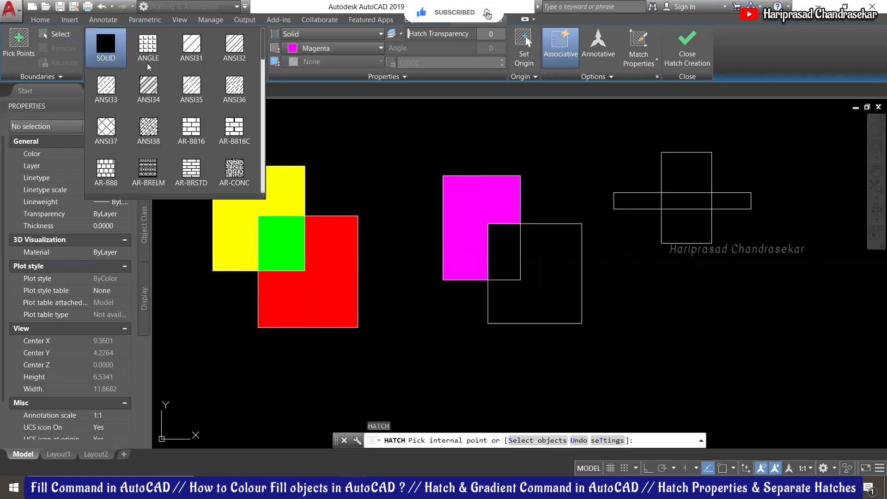
pyautogui.click(196, 49)
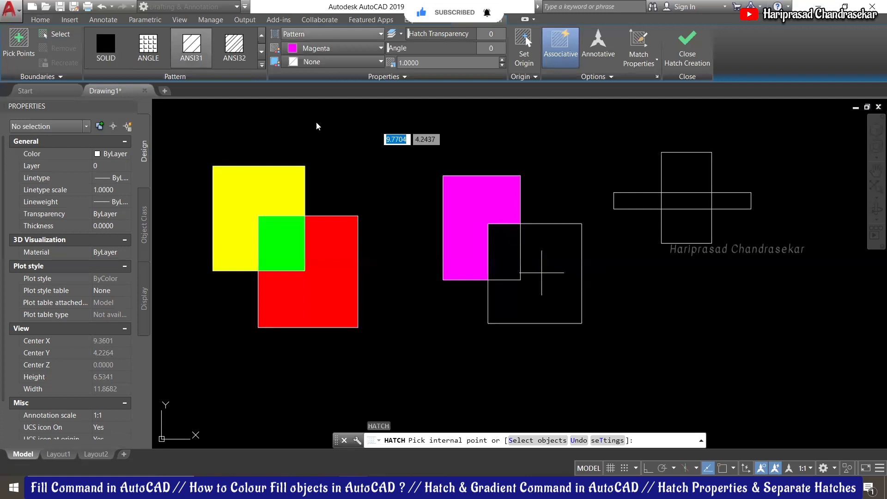
pyautogui.click(333, 48)
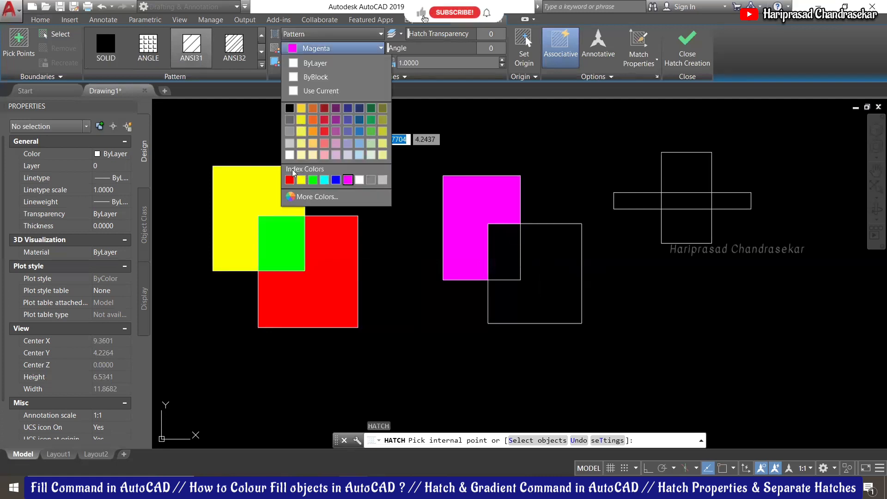
pyautogui.click(360, 180)
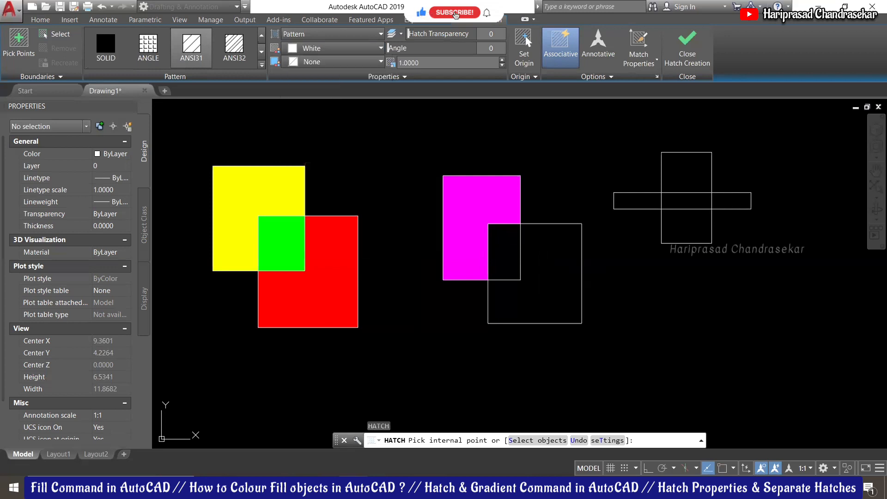
pyautogui.click(540, 291)
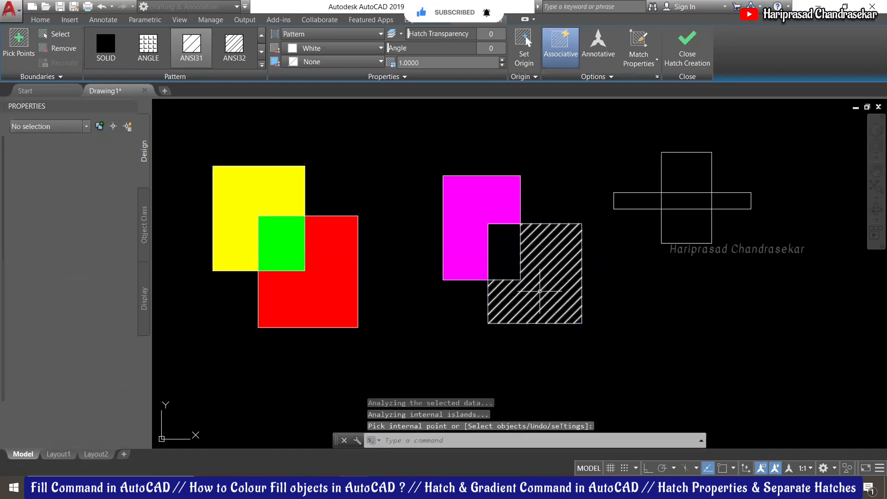
pyautogui.press('Return')
# - Set the pattern scale of the middle pair's ANSI31 hatch to 4
pyautogui.click(566, 265)
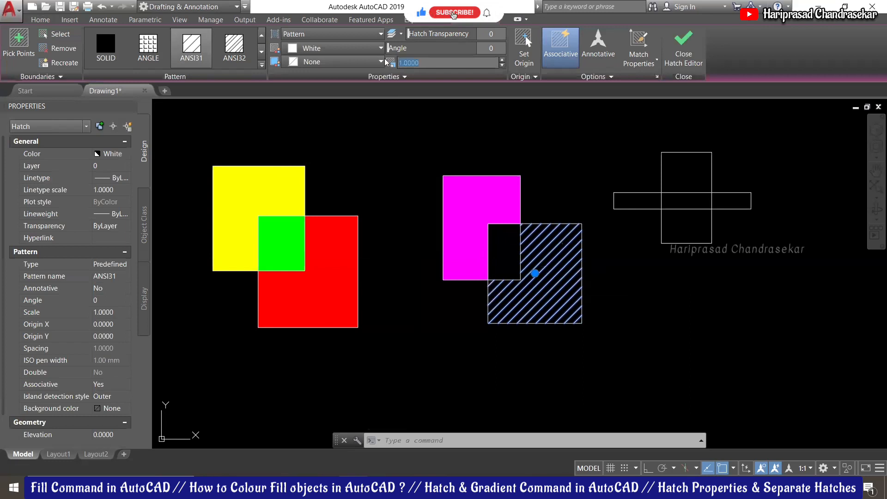
pyautogui.moveTo(420, 63); pyautogui.dragTo(386, 63)
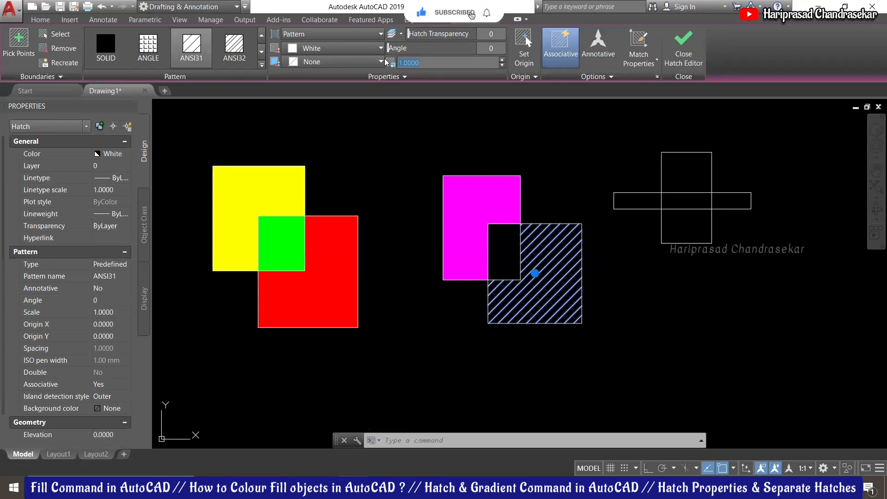
pyautogui.write('4')
pyautogui.press('Return')
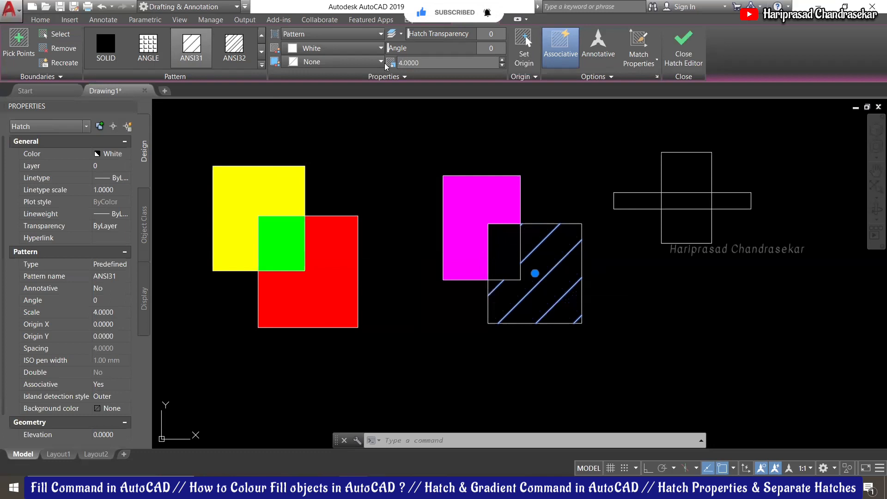
# - Set the pattern scale of the selected ANSI31 hatch to 0.5
pyautogui.moveTo(429, 63); pyautogui.dragTo(326, 58)
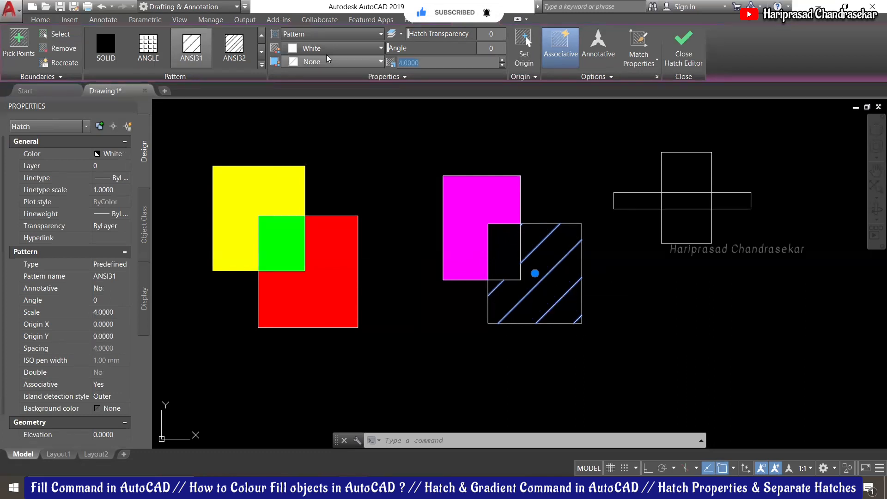
pyautogui.write('.')
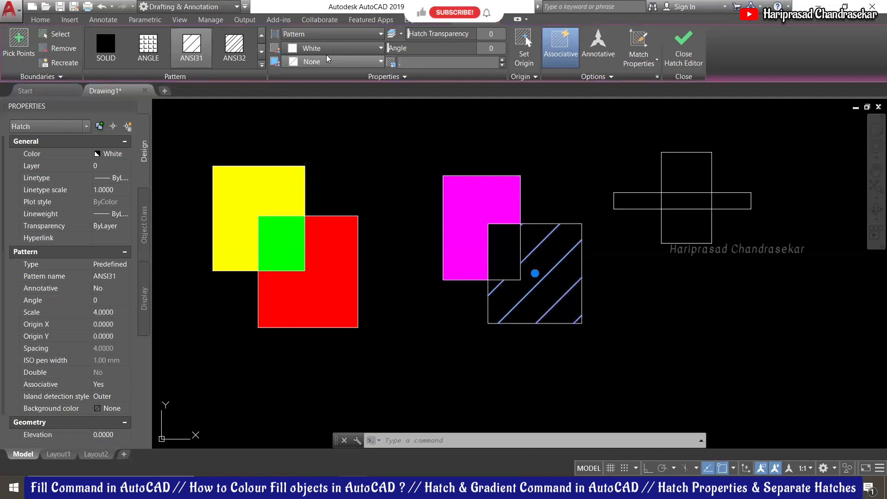
pyautogui.write('5')
pyautogui.press('Return')
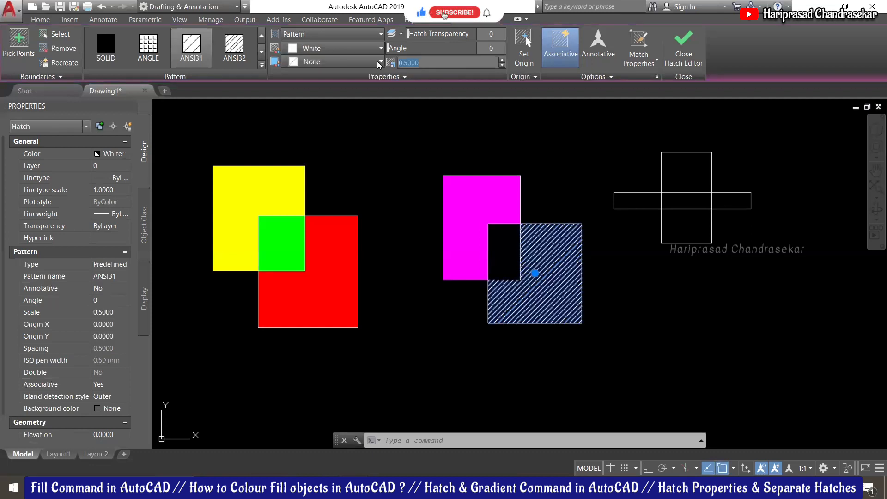
# - Restore the selected ANSI31 hatch's pattern scale to 1
pyautogui.write('q1')
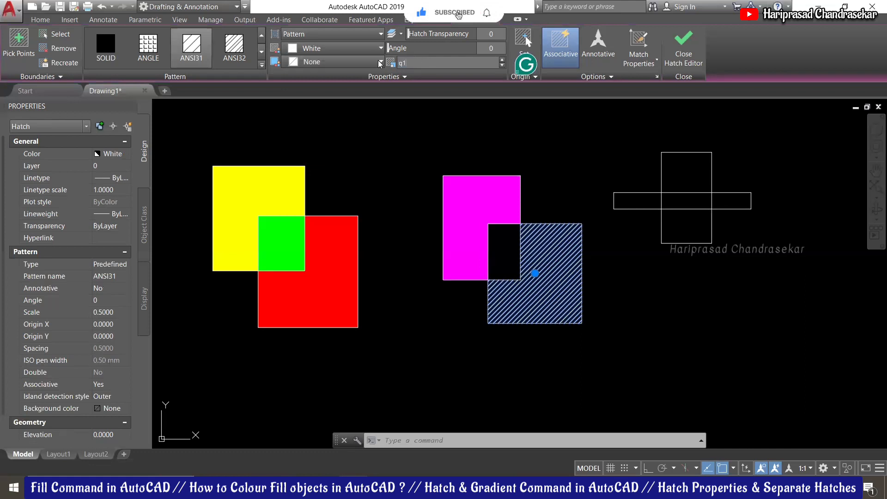
pyautogui.press('Return')
pyautogui.write('1')
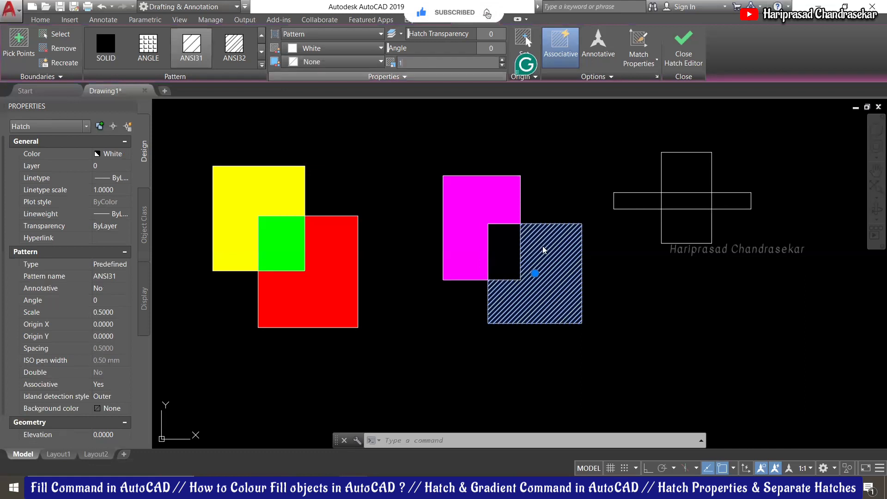
pyautogui.press('Return')
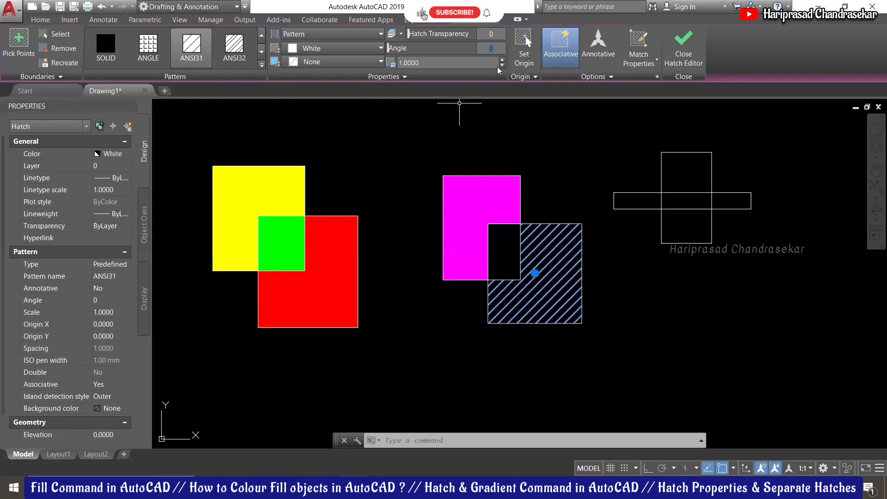
# - Try pattern angles of 45 and 30 degrees on the selected ANSI31 hatch
pyautogui.write('45')
pyautogui.press('Return')
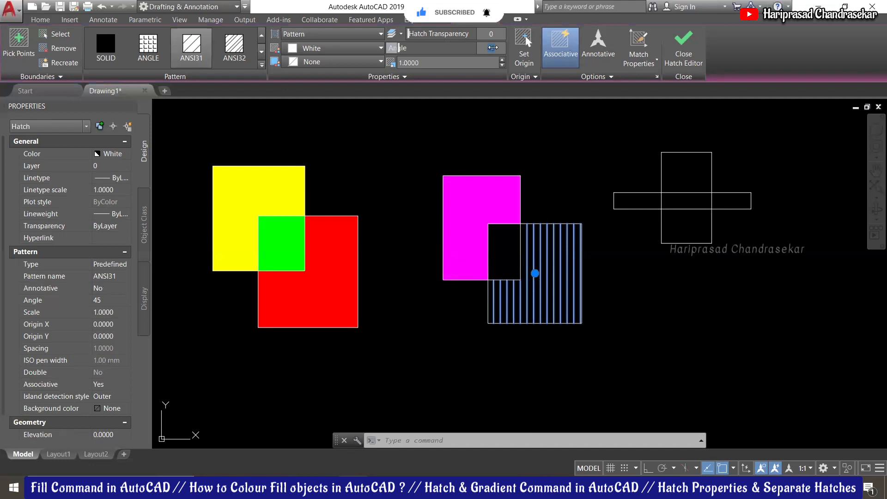
pyautogui.press('Return')
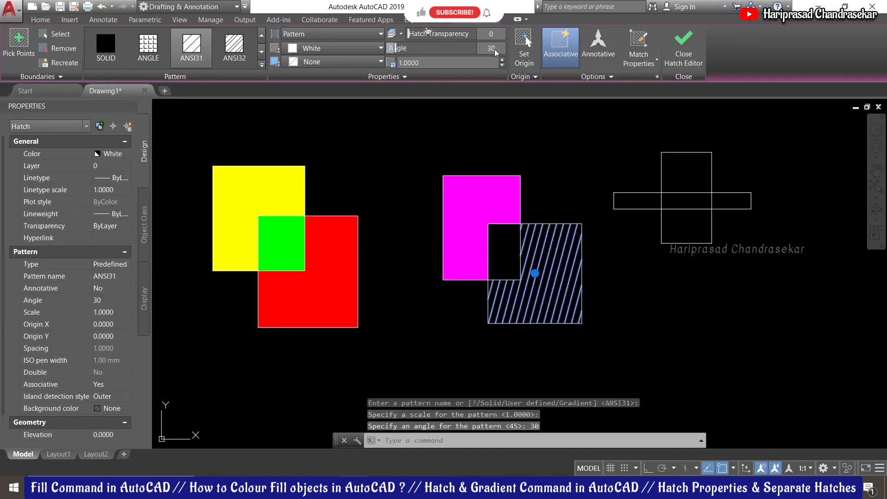
# - Reset the angle of the selected ANSI31 hatch to 0
pyautogui.doubleClick(495, 52)
pyautogui.write('0')
pyautogui.press('Return')
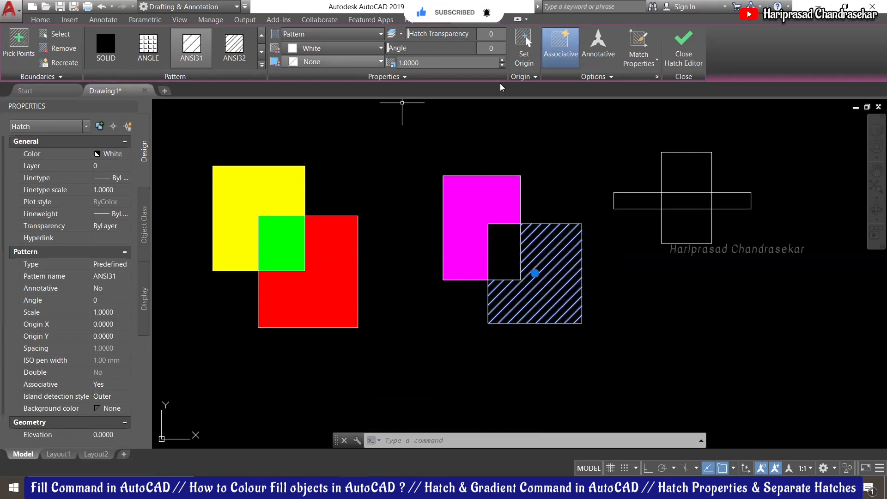
# - Change the selected ANSI31 hatch's colour to green and clear the selection
pyautogui.click(337, 48)
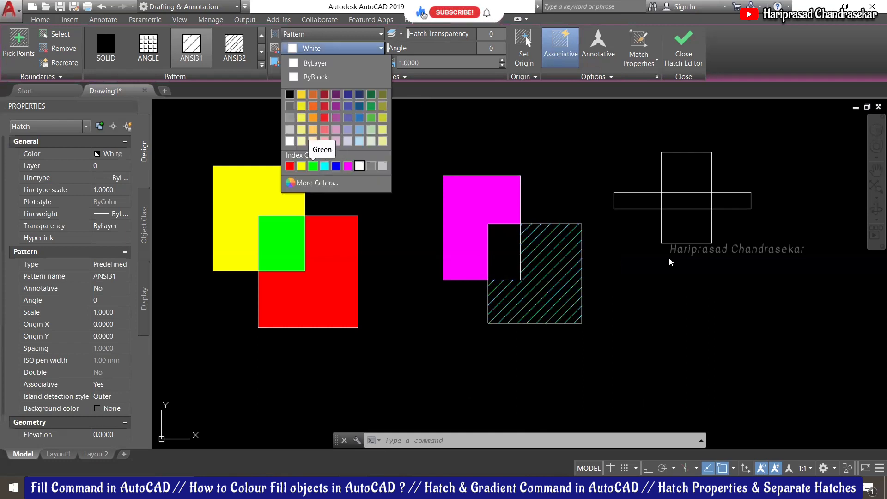
pyautogui.click(313, 166)
pyautogui.press('Escape')
pyautogui.press('Escape')
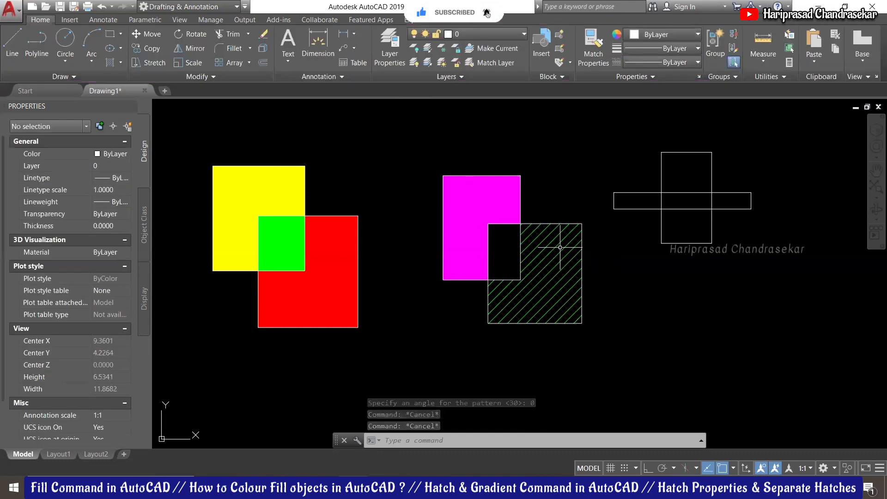
# - Hatch the rightmost pair's vertical rectangle below the horizontal bar with the AR-CONC pattern in white
pyautogui.click(670, 280)
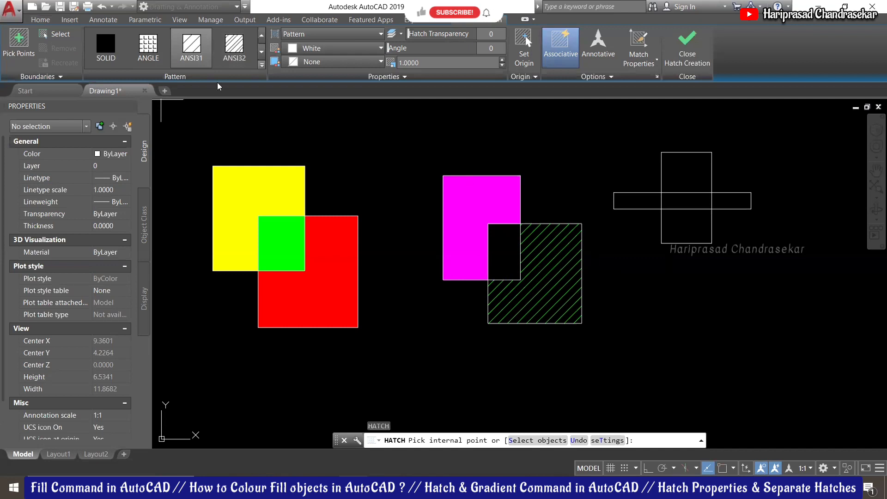
pyautogui.click(261, 65)
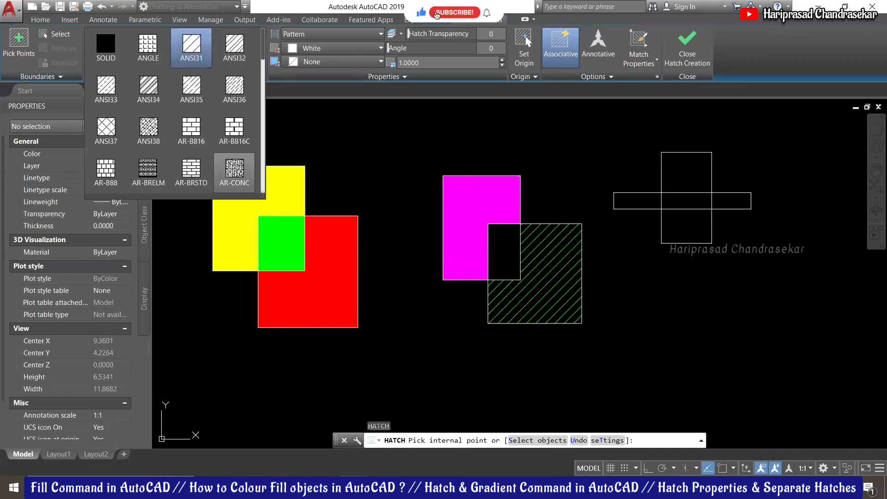
pyautogui.click(234, 171)
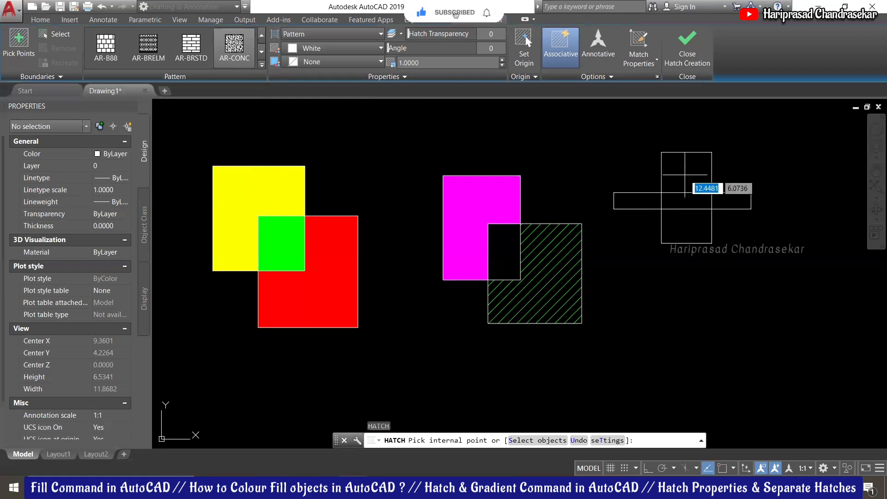
pyautogui.click(691, 227)
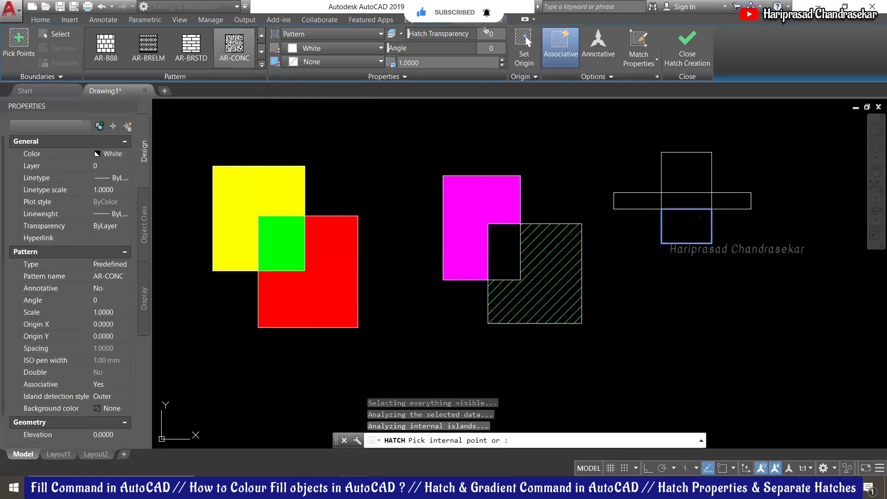
pyautogui.press('Return')
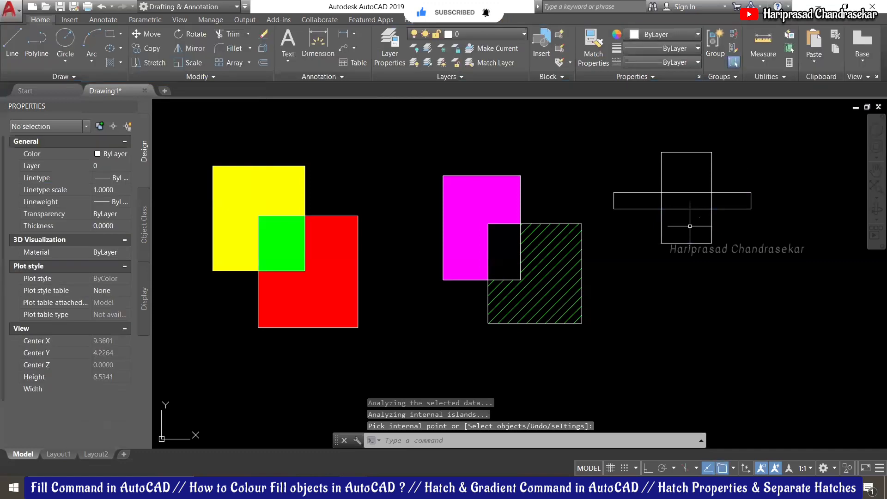
# - Set the scale of the AR-CONC hatch below the horizontal bar to 0.1
pyautogui.click(687, 226)
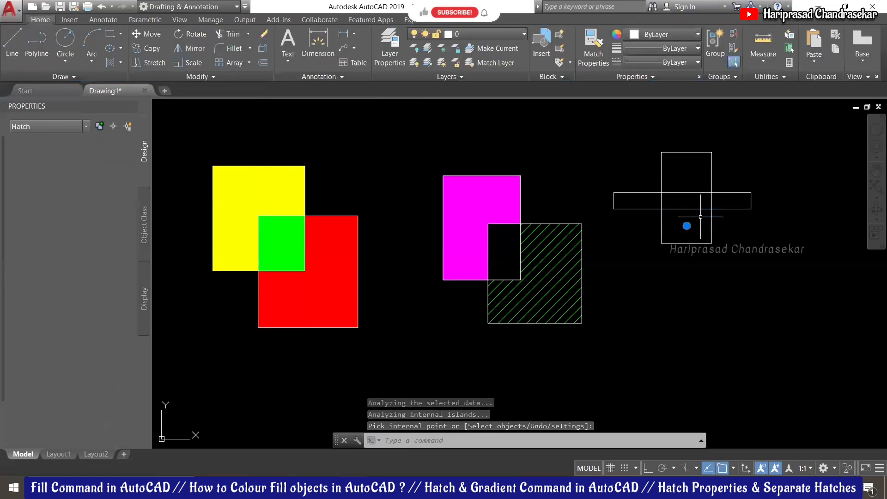
pyautogui.press('Return')
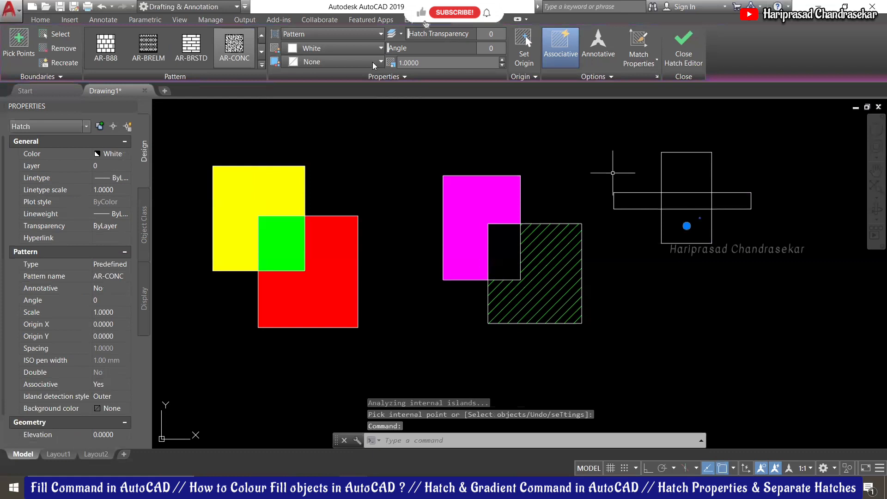
pyautogui.moveTo(422, 64); pyautogui.dragTo(372, 65)
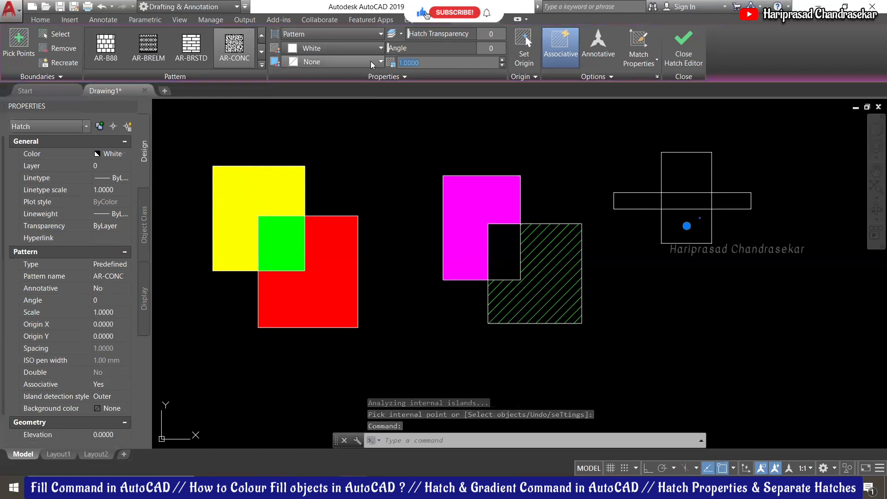
pyautogui.write('0.1')
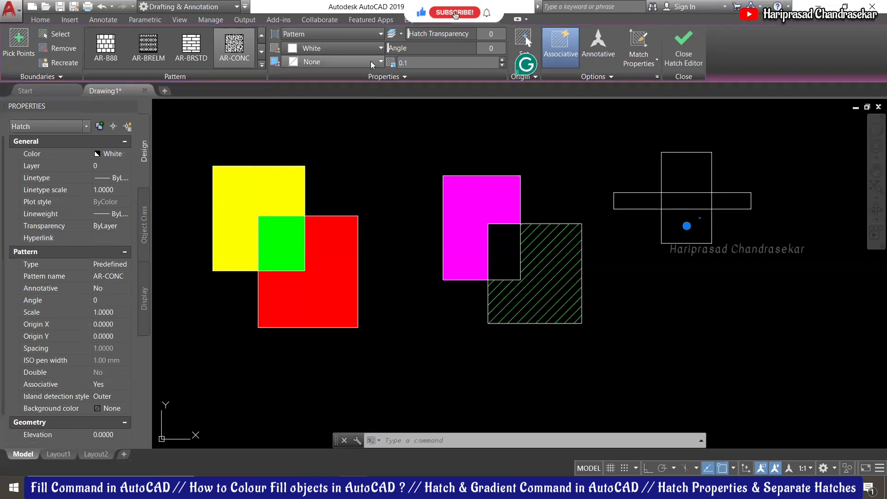
pyautogui.press('Return')
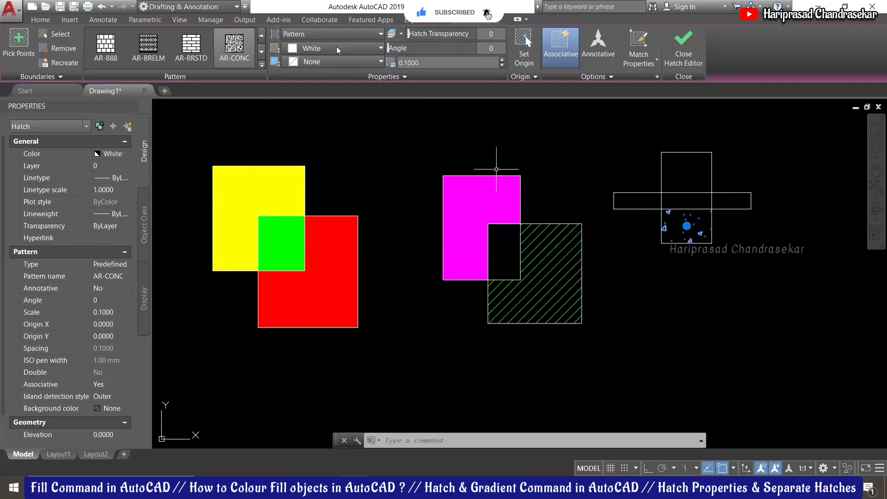
# - Reduce the selected AR-CONC hatch's scale to 0.05 and clear the selection
pyautogui.moveTo(424, 63); pyautogui.dragTo(339, 51)
pyautogui.write('0')
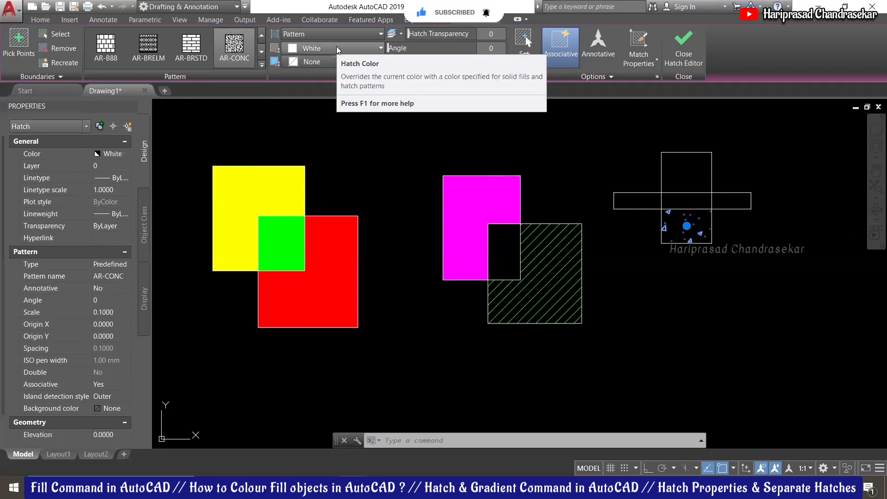
pyautogui.press('Return')
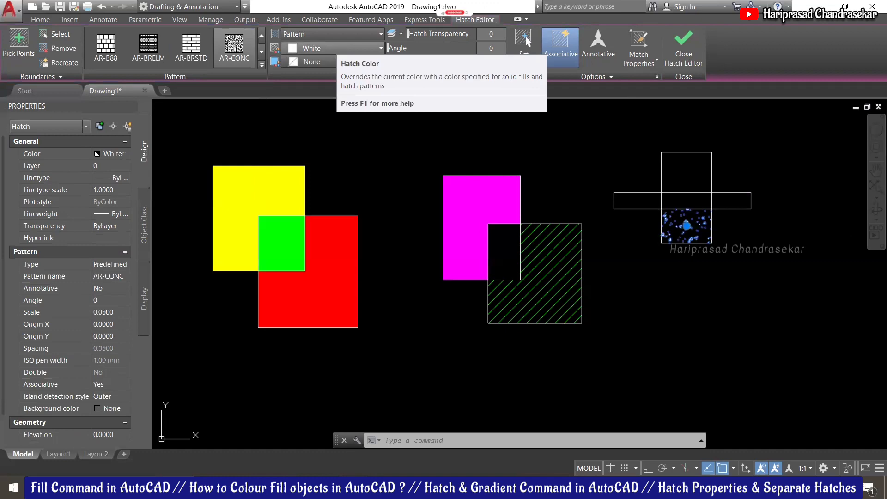
pyautogui.press('Escape')
pyautogui.press('Escape')
# - Hatch the part of the rightmost pair's vertical rectangle above the horizontal bar with the AR-SAND pattern
pyautogui.scroll(2, 678, 189)
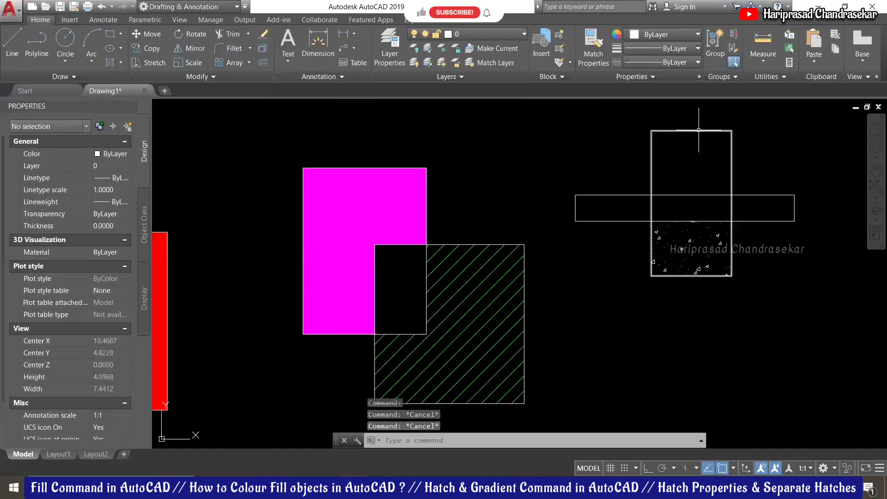
pyautogui.scroll(2, 764, 132)
pyautogui.scroll(-2, 706, 165)
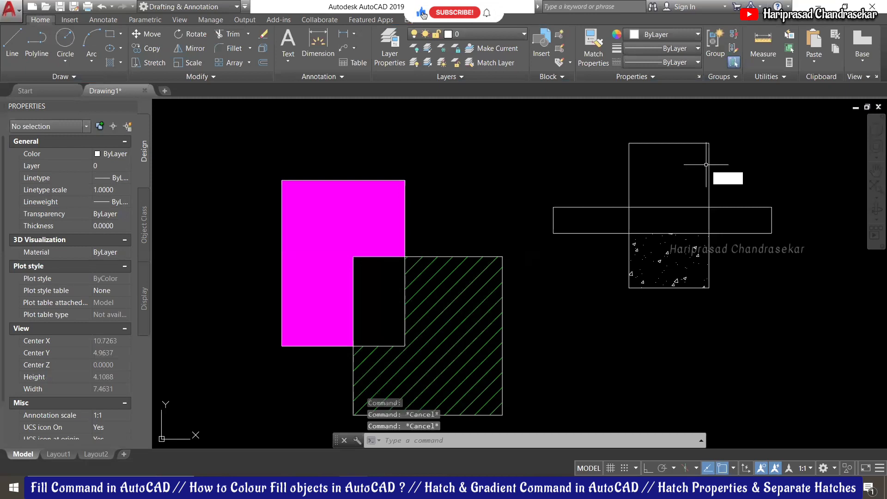
pyautogui.write('h')
pyautogui.press('Return')
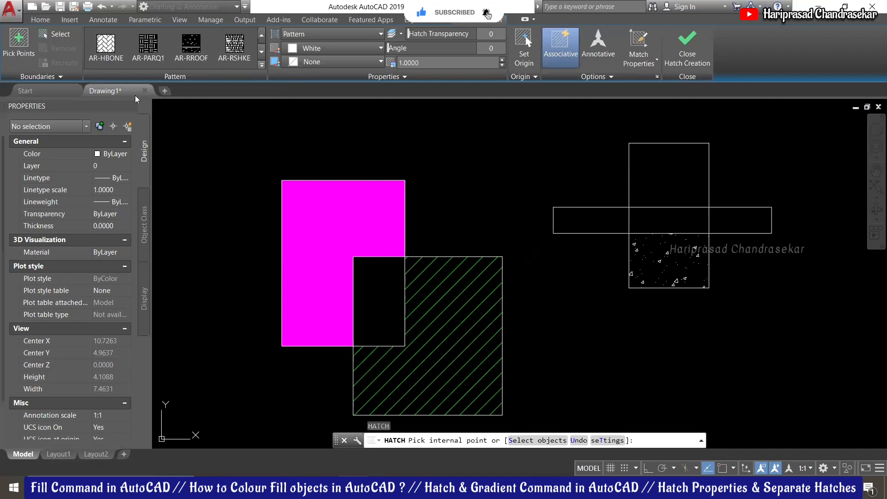
pyautogui.click(262, 66)
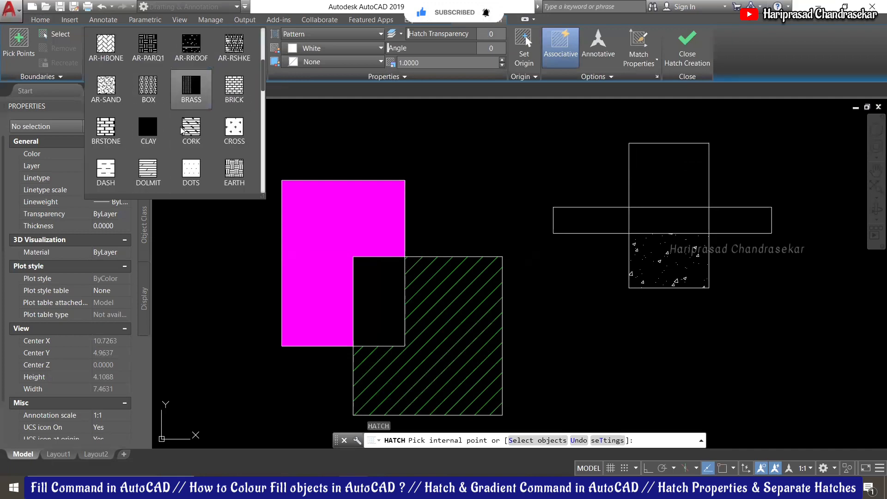
pyautogui.scroll(2, 212, 103)
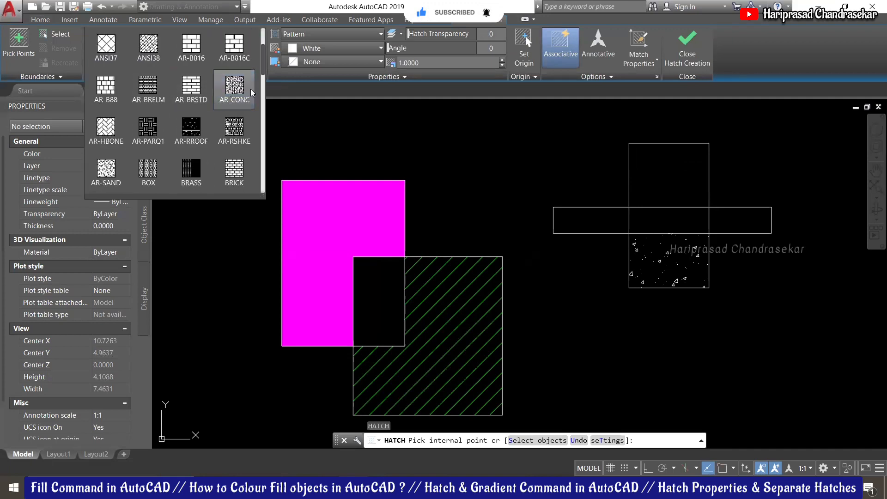
pyautogui.scroll(-1, 157, 119)
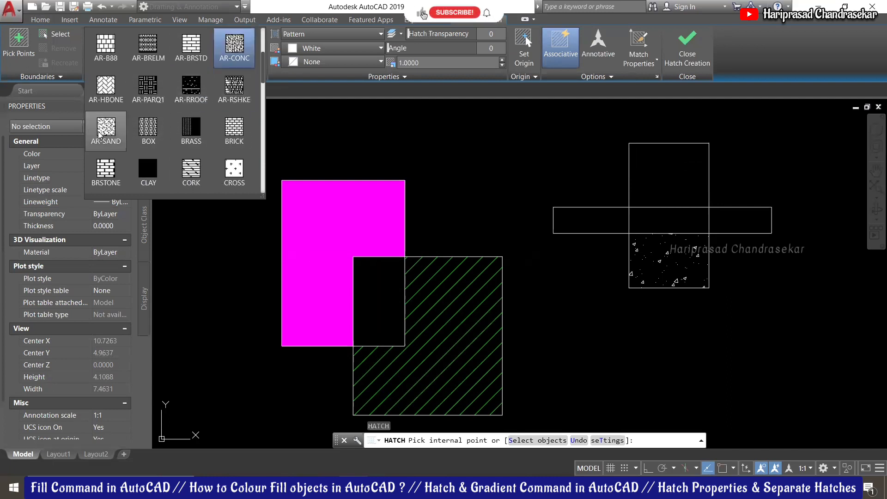
pyautogui.click(115, 131)
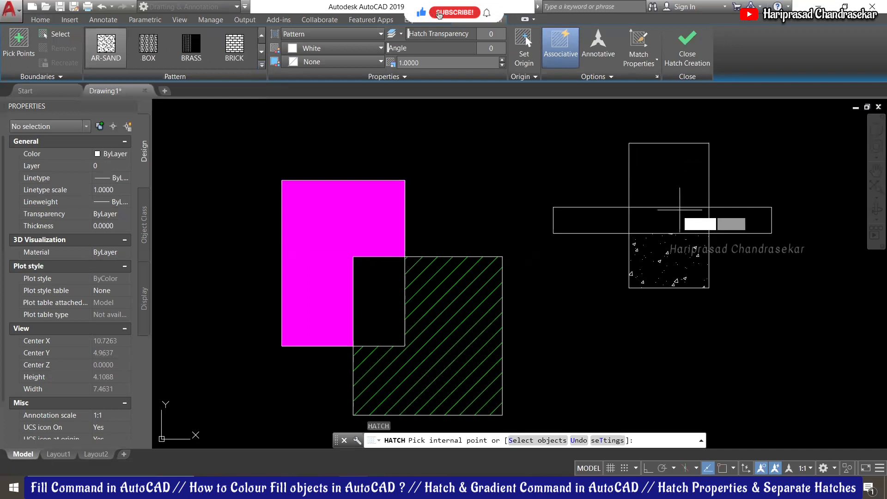
pyautogui.click(668, 174)
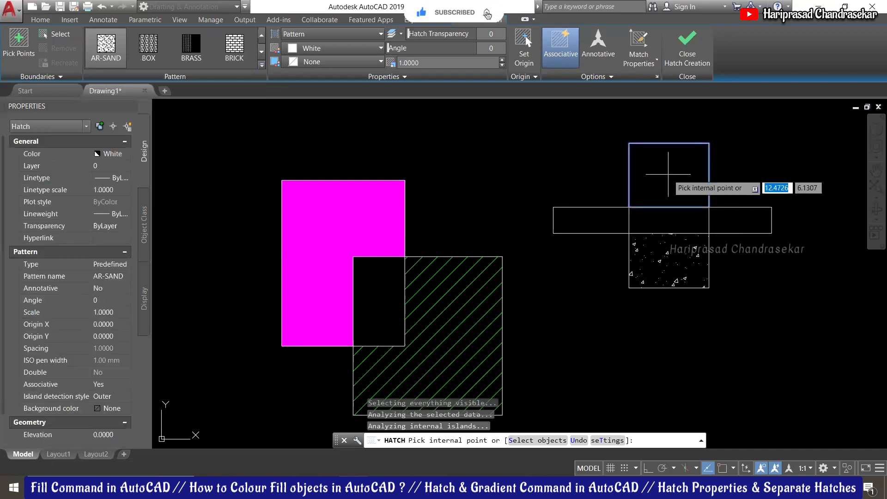
pyautogui.press('Return')
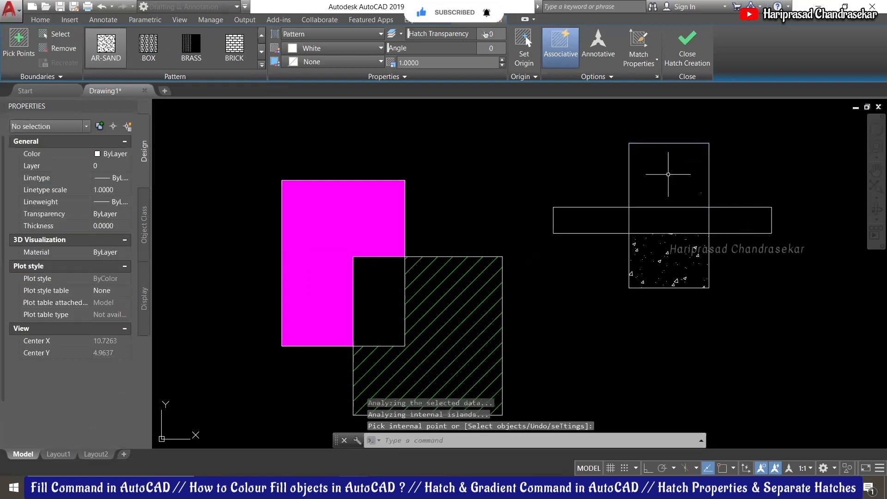
# - Set the AR-SAND hatch's scale to 0.1 and clear the selection
pyautogui.click(702, 191)
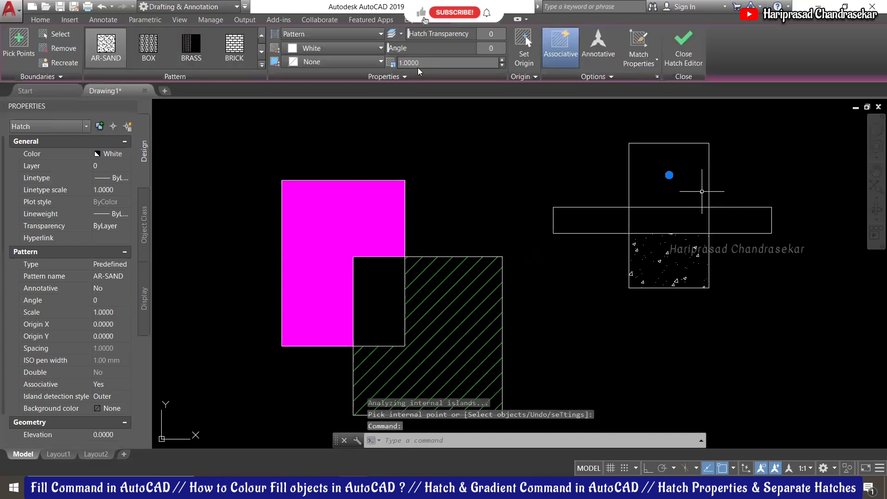
pyautogui.write('0.1')
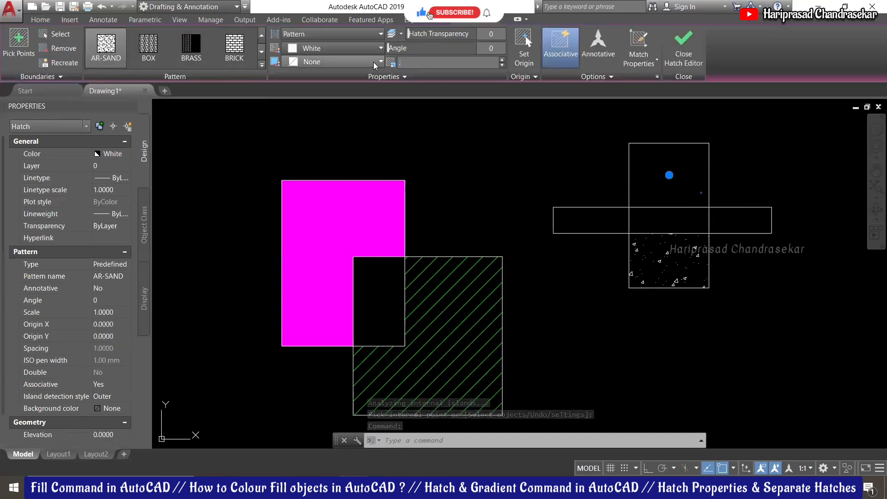
pyautogui.press('Return')
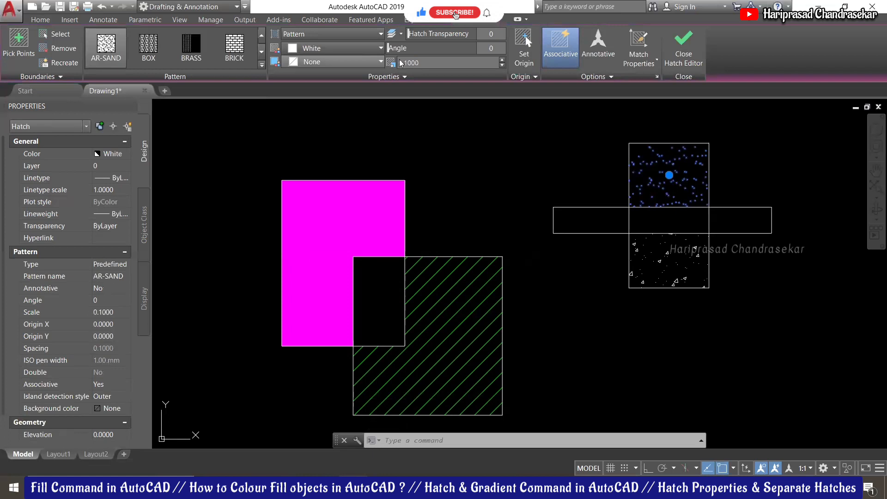
pyautogui.press('Escape')
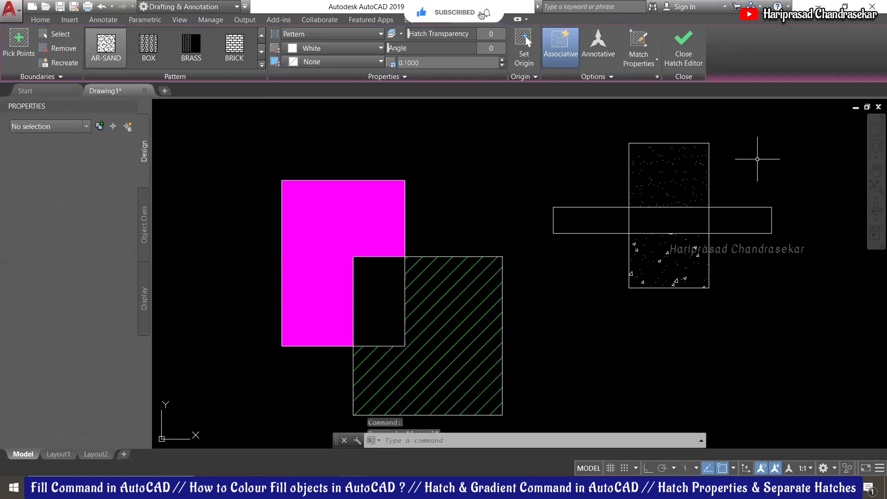
# - Reduce the scale of the AR-SAND hatch above the horizontal bar to 0.05 and deselect it
pyautogui.scroll(2, 684, 154)
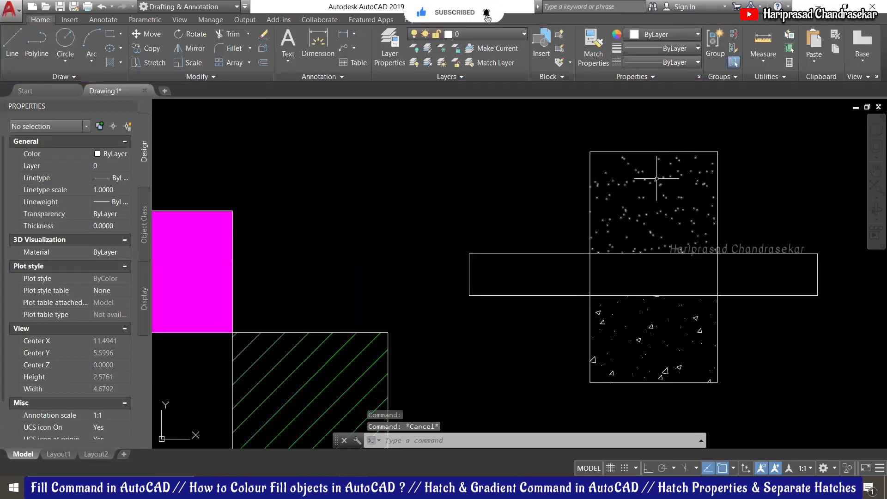
pyautogui.click(657, 178)
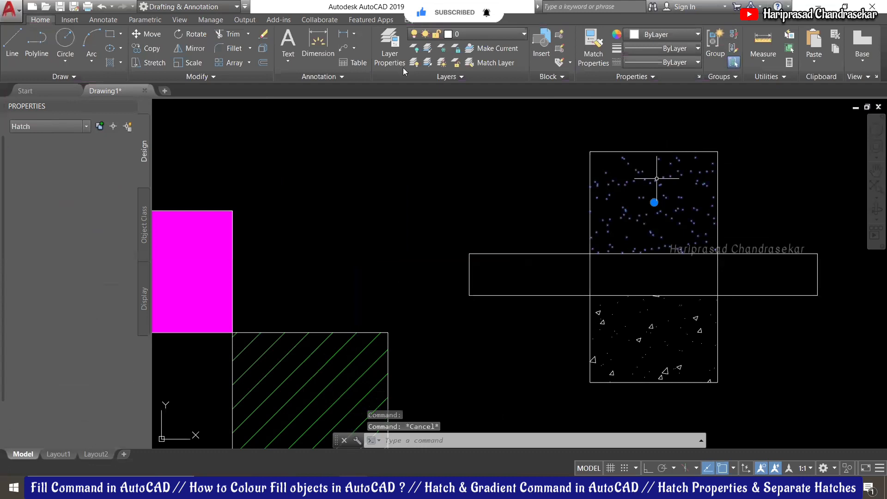
pyautogui.click(452, 63)
pyautogui.write('0.0500')
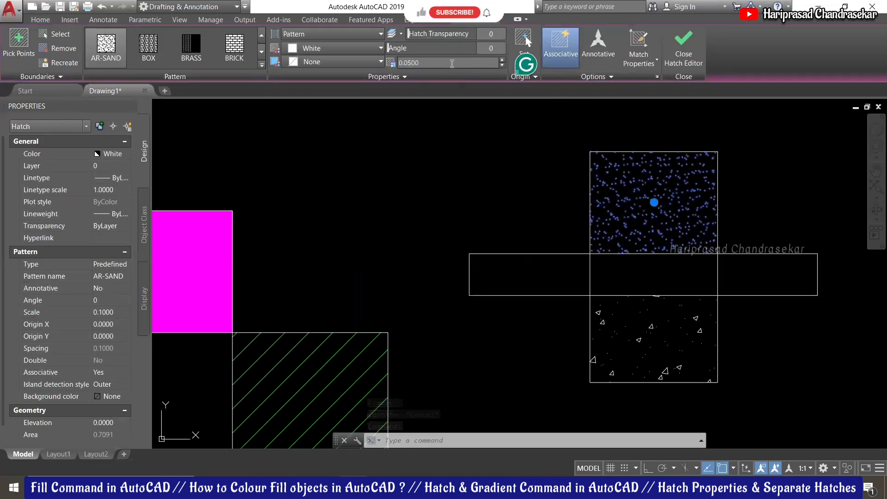
pyautogui.write('5')
pyautogui.press('Return')
pyautogui.press('Escape')
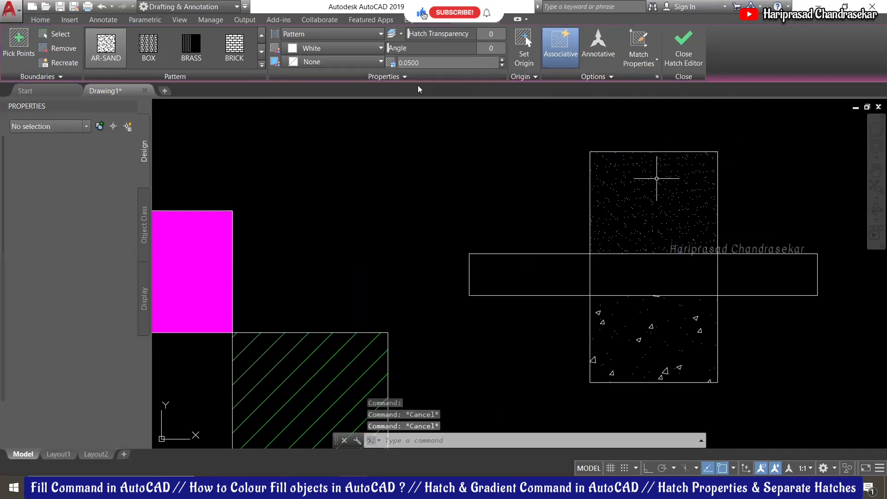
# - Hatch the area where the vertical rectangle and horizontal bar overlap with the BRICK pattern
pyautogui.scroll(-3, 347, 173)
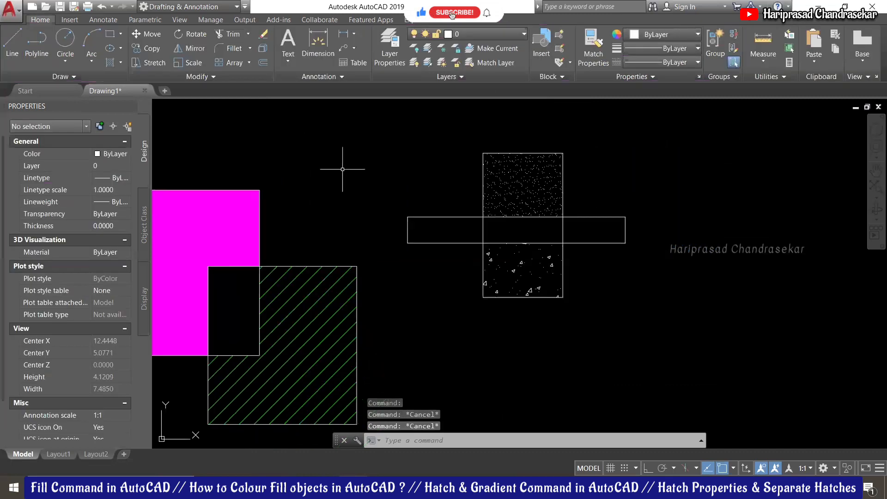
pyautogui.scroll(2, 396, 244)
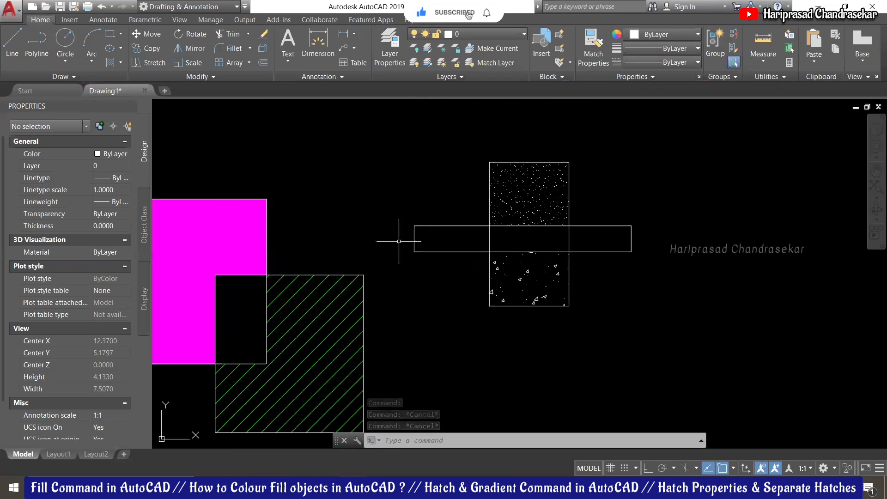
pyautogui.write('h')
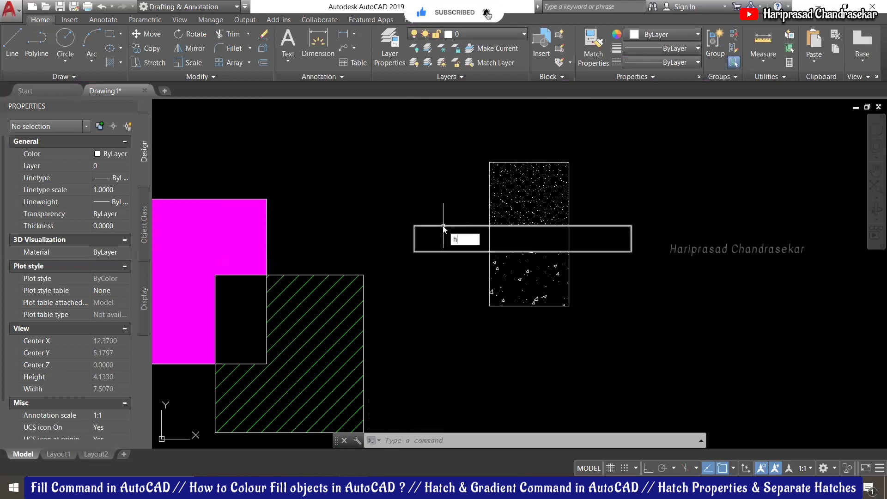
pyautogui.press('Return')
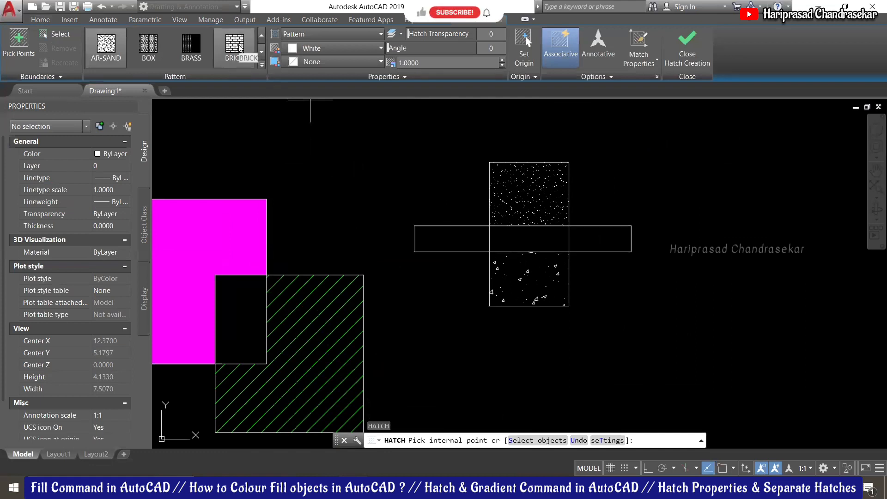
pyautogui.click(240, 48)
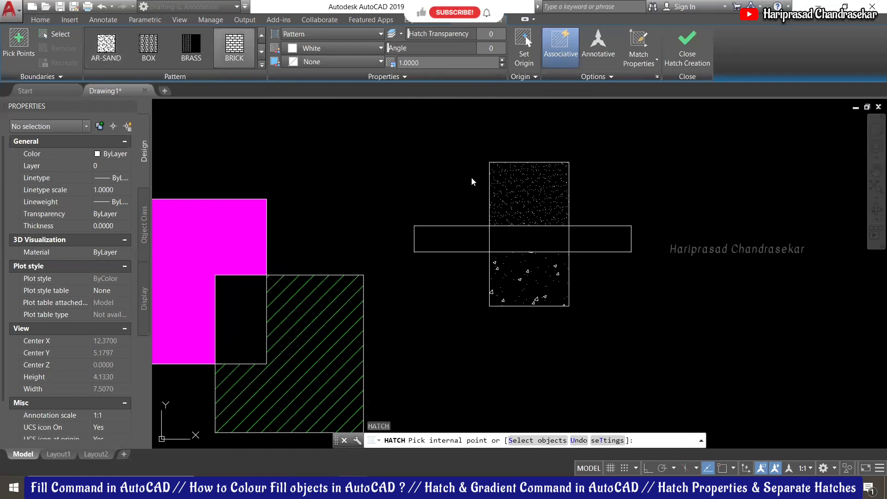
pyautogui.click(523, 233)
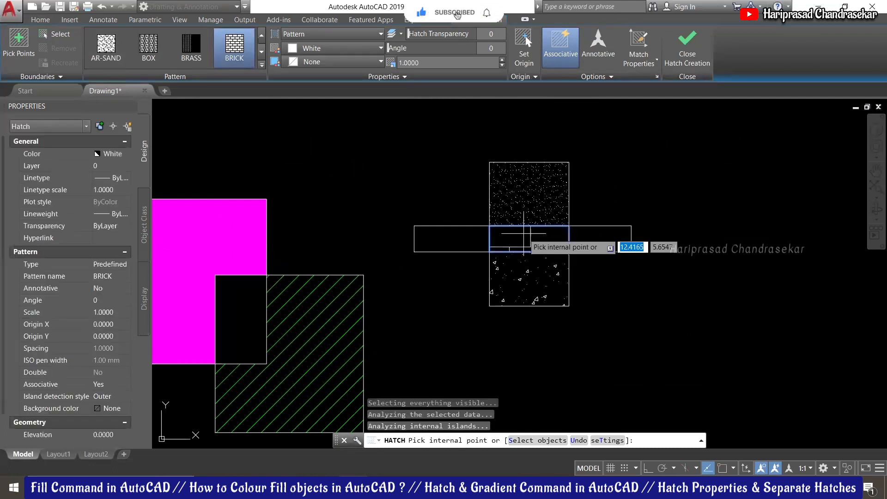
pyautogui.press('Return')
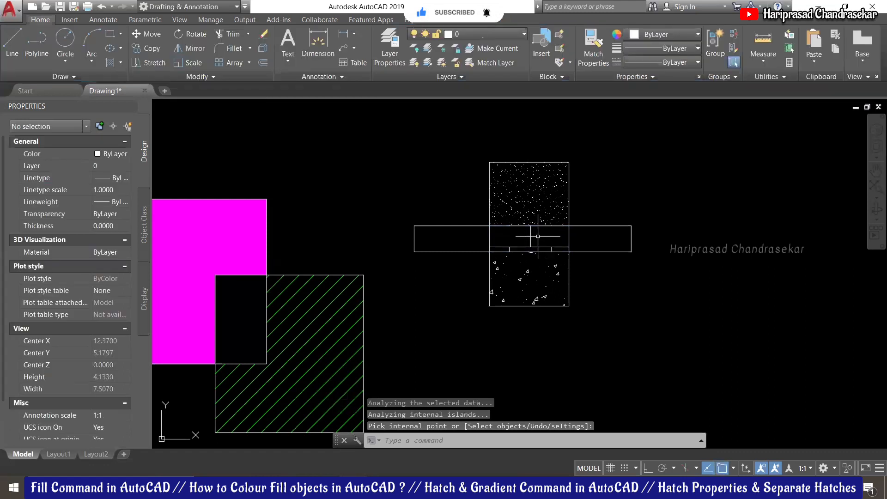
# - Set the scale of the BRICK hatch in the overlap area to 0.2
pyautogui.click(530, 238)
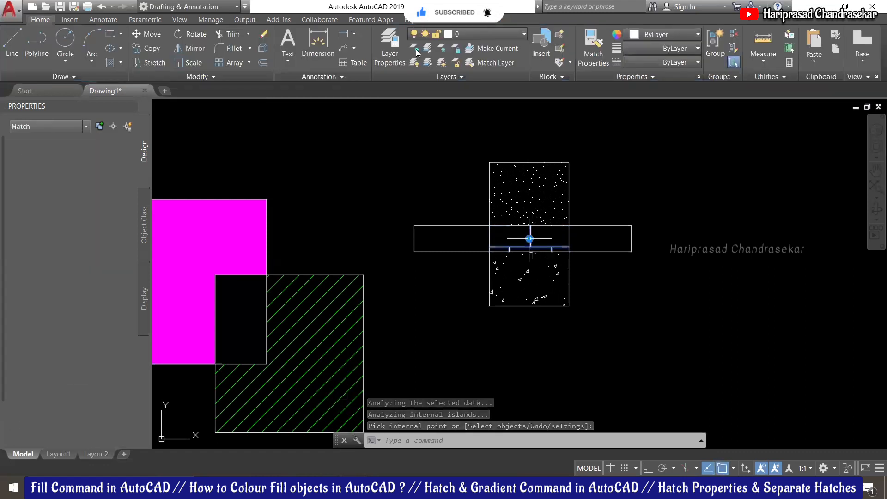
pyautogui.click(425, 60)
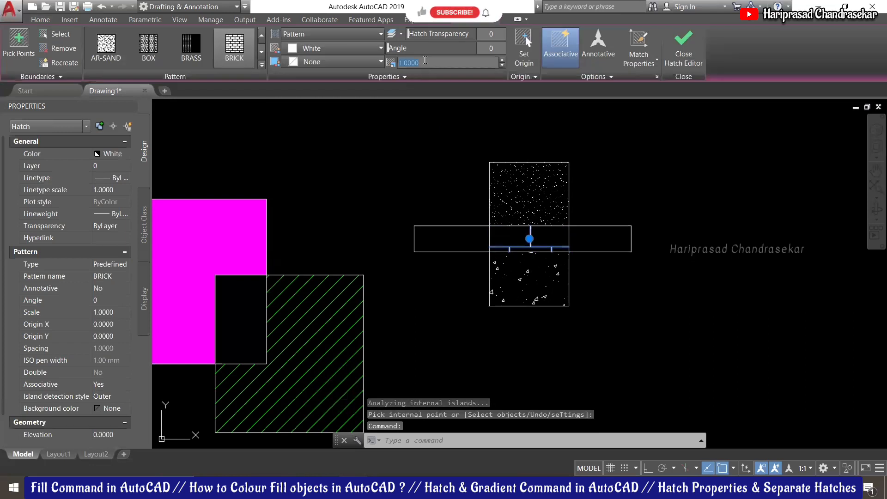
pyautogui.write('0.2')
pyautogui.press('Return')
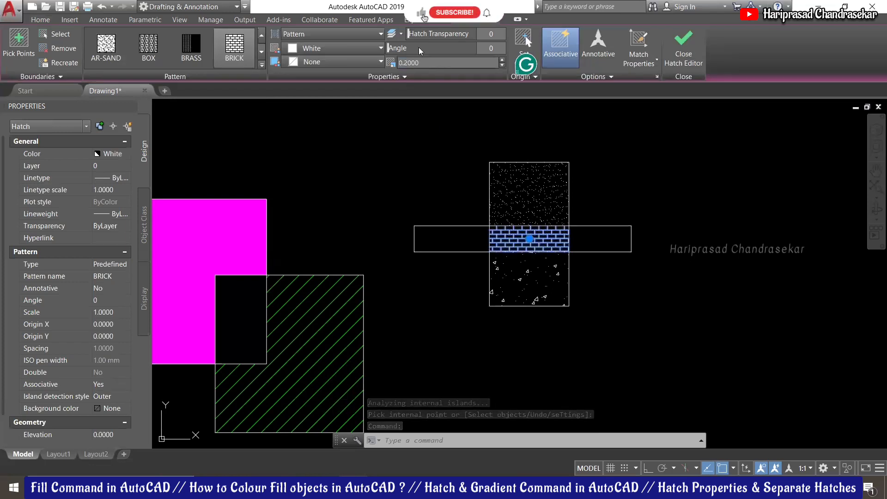
# - Change the colour of the BRICK hatch in the overlap area to magenta and deselect it
pyautogui.click(340, 50)
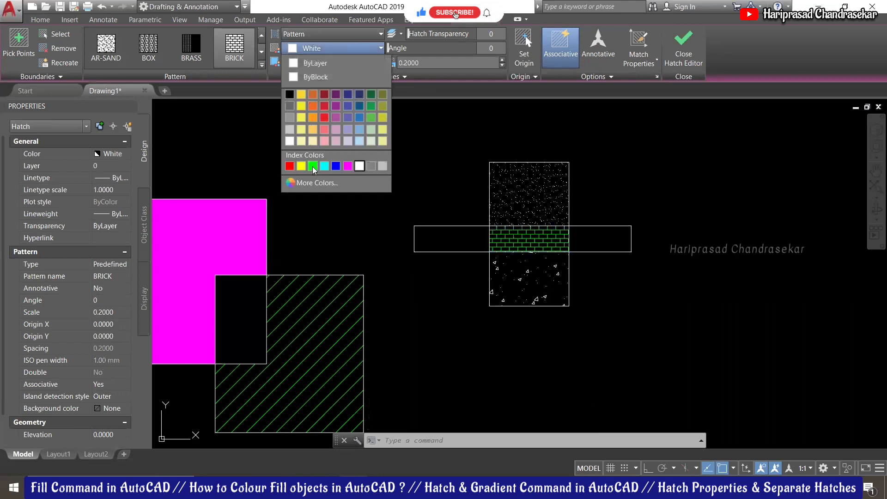
pyautogui.click(348, 166)
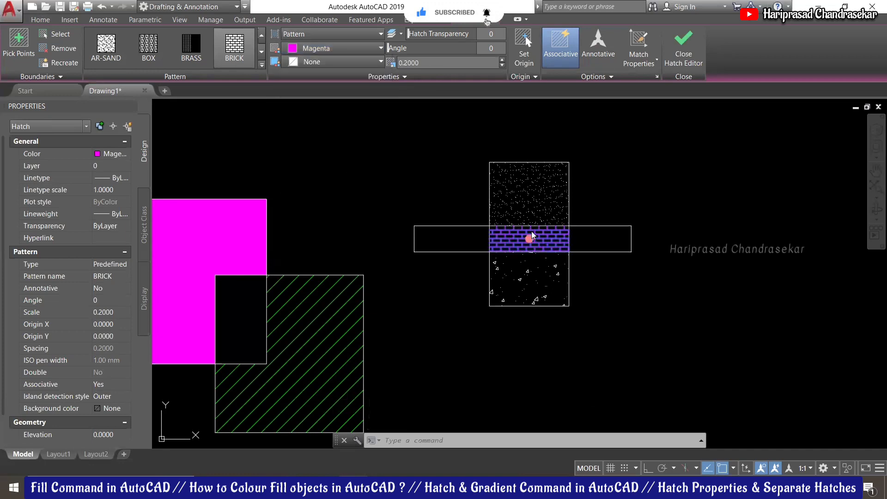
pyautogui.press('Escape')
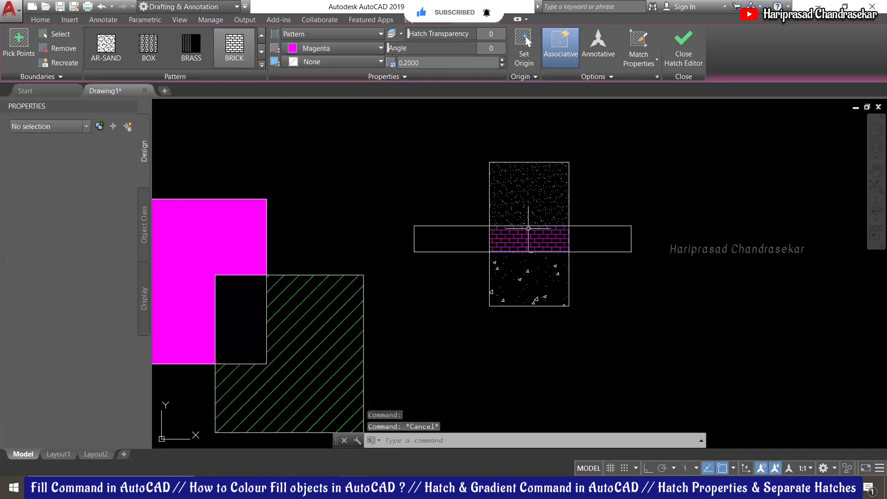
# - Set the transparency of the magenta BRICK hatch to 40 and clear the selection
pyautogui.scroll(7, 529, 228)
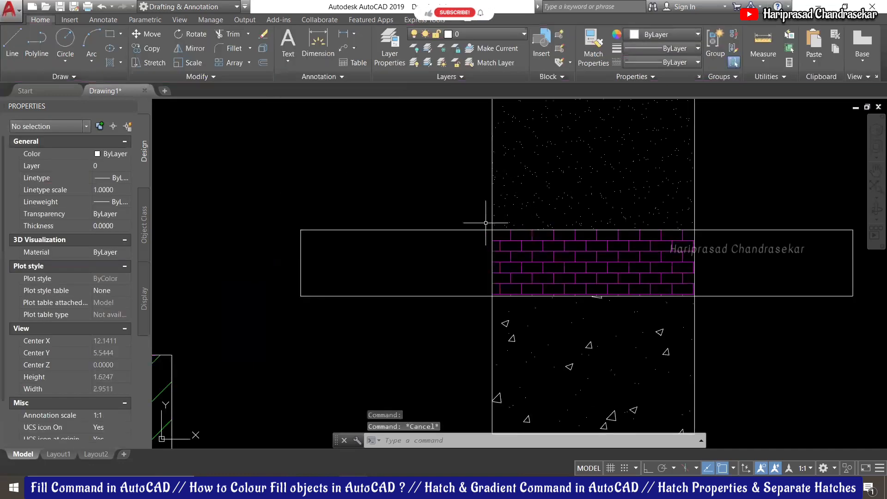
pyautogui.scroll(-5, 541, 253)
pyautogui.click(546, 252)
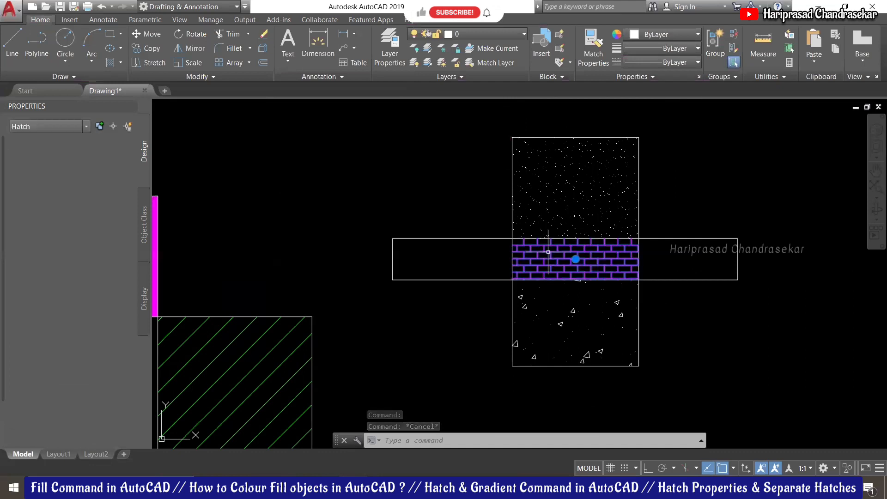
pyautogui.press('Escape')
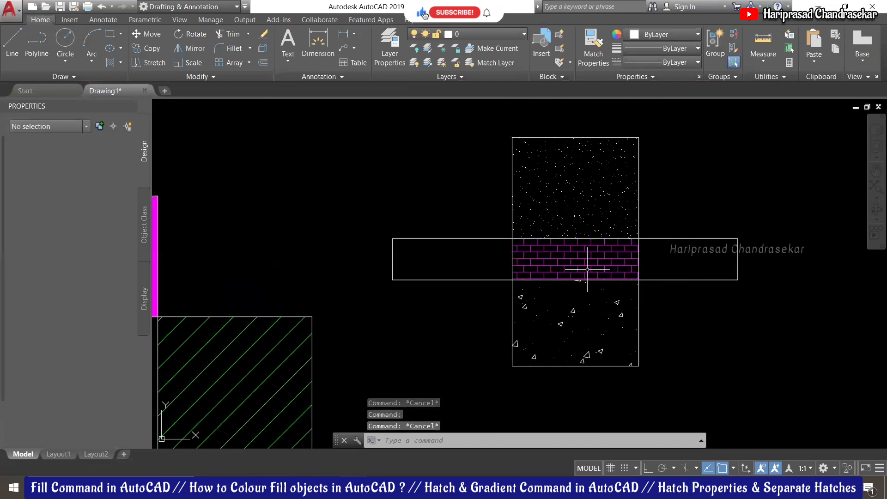
pyautogui.click(625, 257)
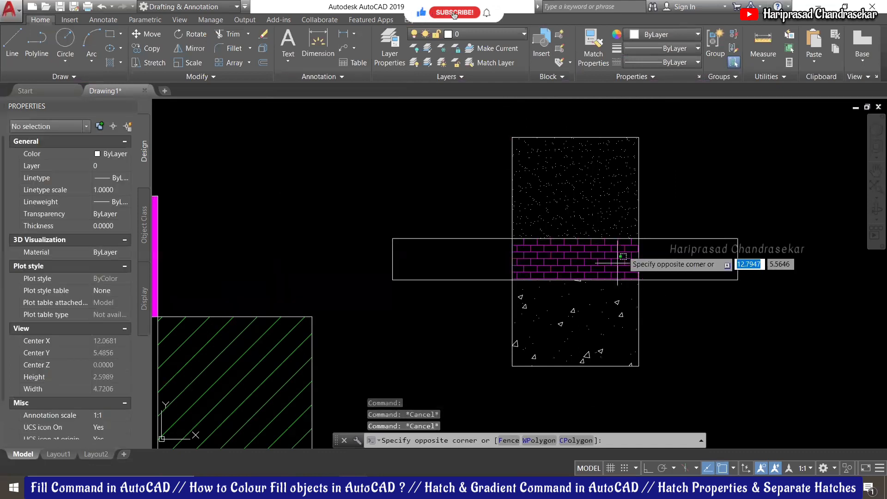
pyautogui.press('Escape')
pyautogui.click(585, 247)
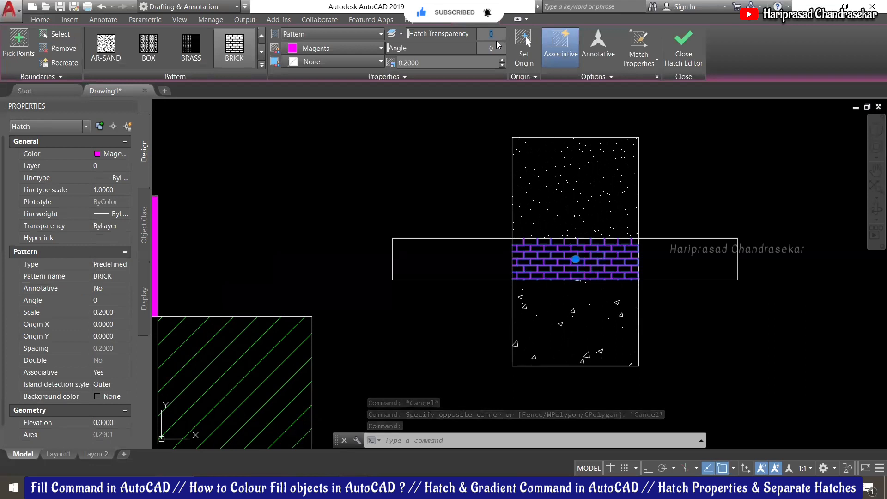
pyautogui.write('40')
pyautogui.press('Return')
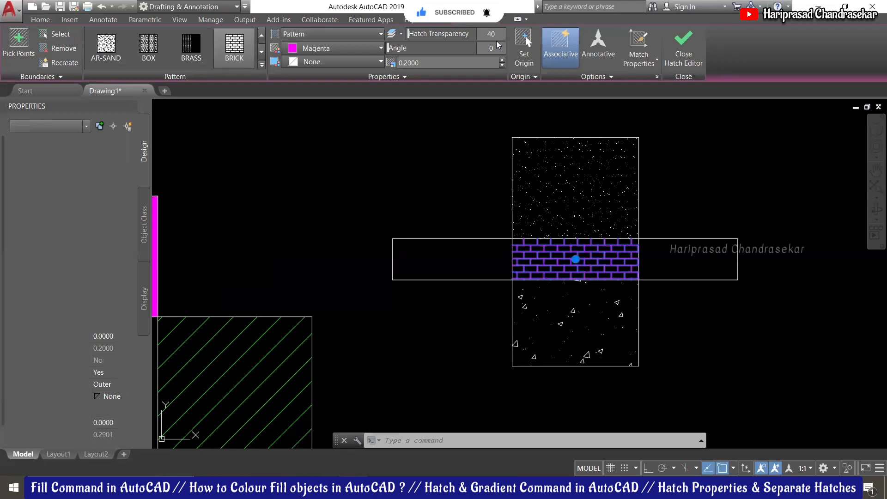
pyautogui.click(678, 195)
pyautogui.press('Escape')
pyautogui.press('Escape')
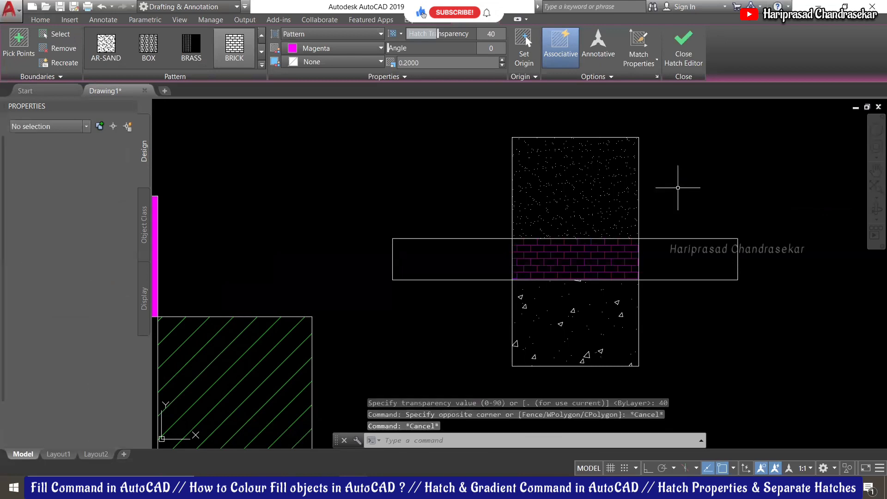
pyautogui.scroll(-5, 587, 251)
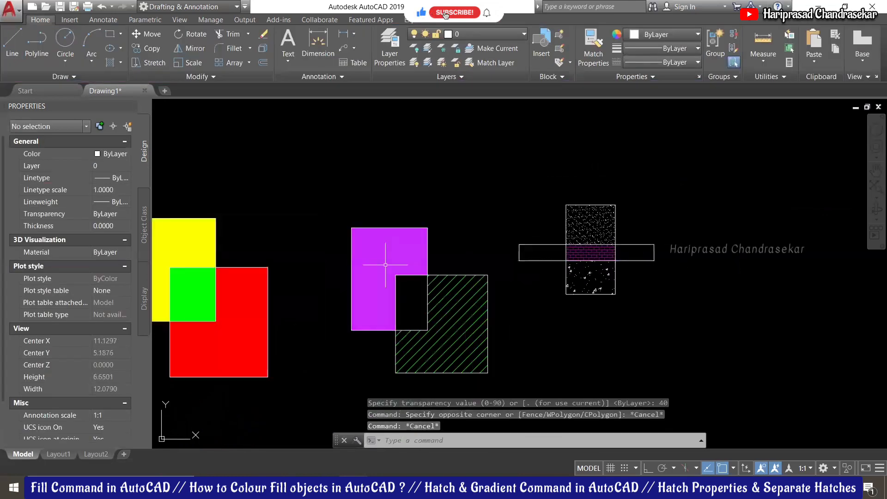
pyautogui.scroll(3, 555, 249)
pyautogui.scroll(2, 614, 253)
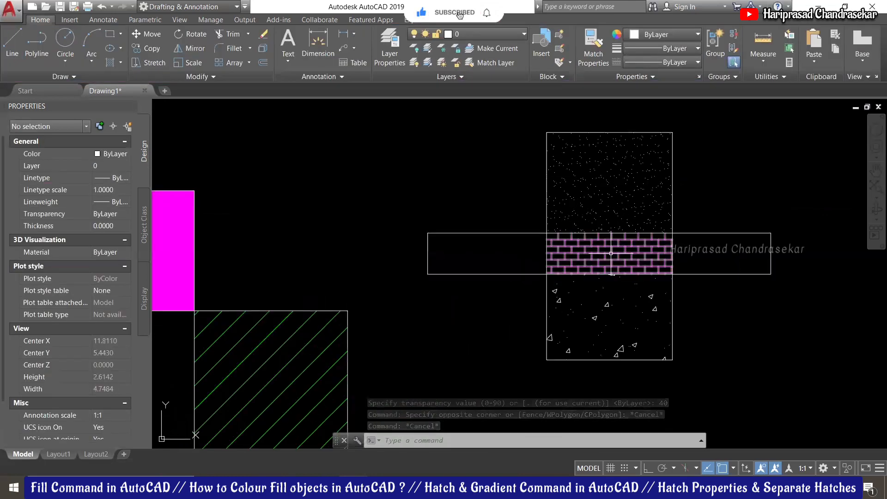
pyautogui.click(616, 253)
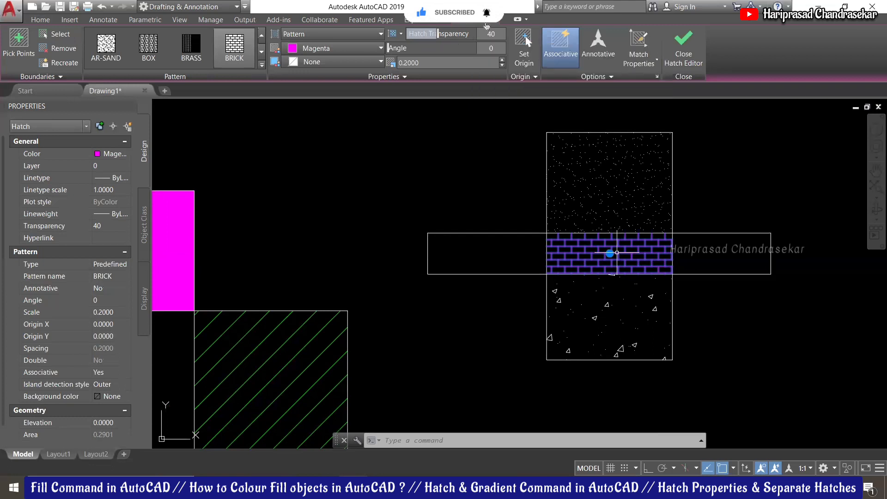
pyautogui.press('Escape')
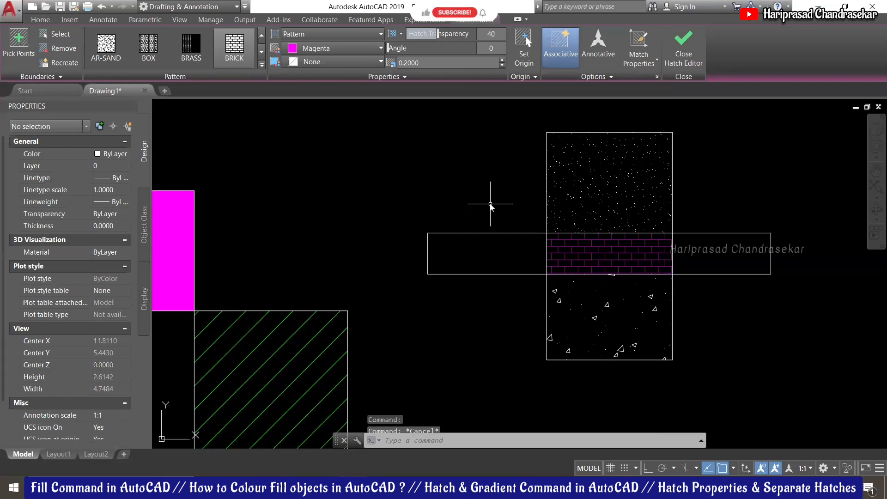
# - Hatch both outer ends of the horizontal bar in one operation with the GR_LINEAR gradient
pyautogui.write('h')
pyautogui.press('Escape')
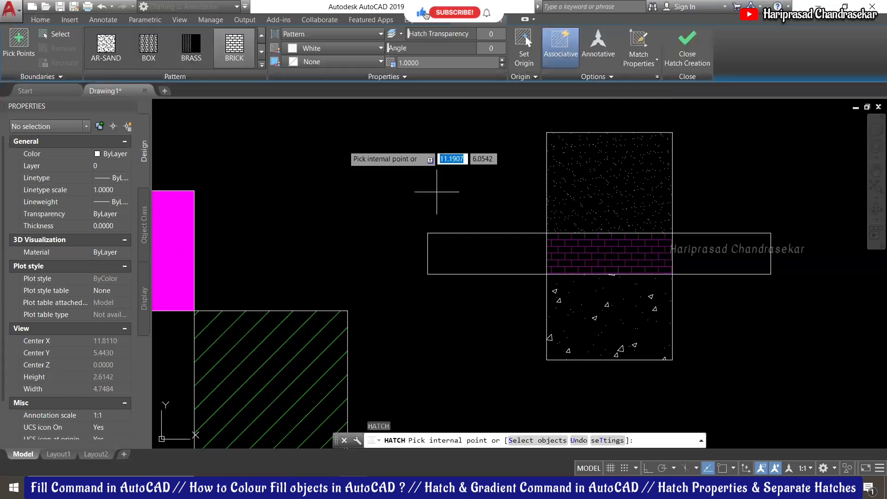
pyautogui.click(263, 64)
pyautogui.scroll(5, 236, 30)
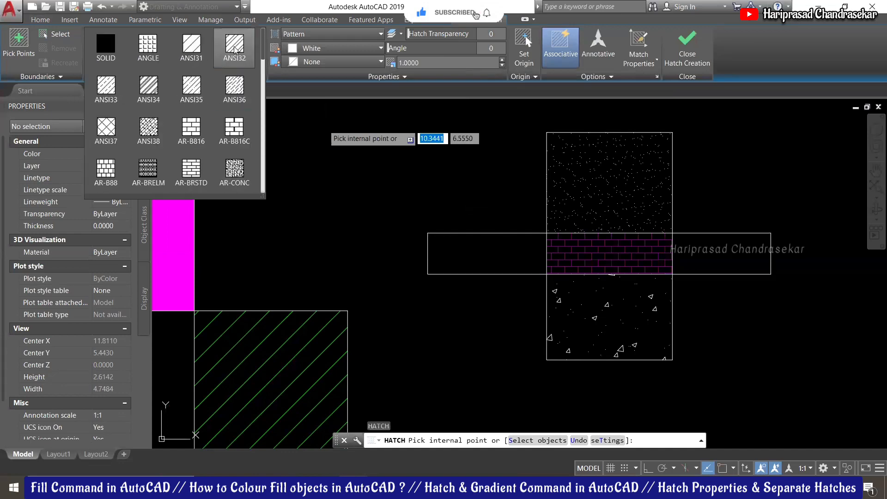
pyautogui.scroll(-7, 235, 49)
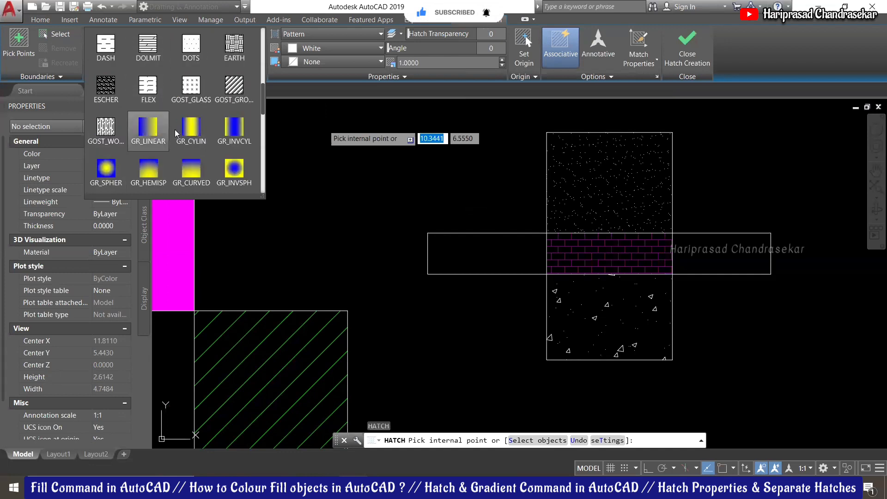
pyautogui.click(156, 133)
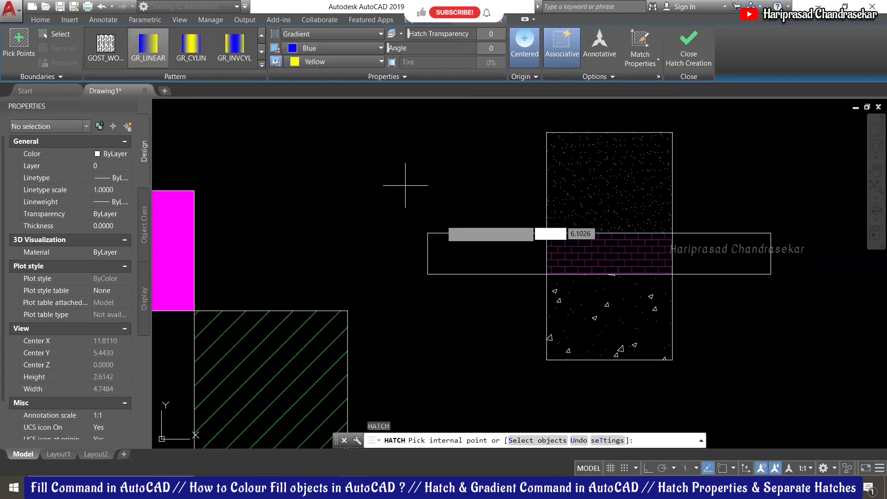
pyautogui.click(494, 251)
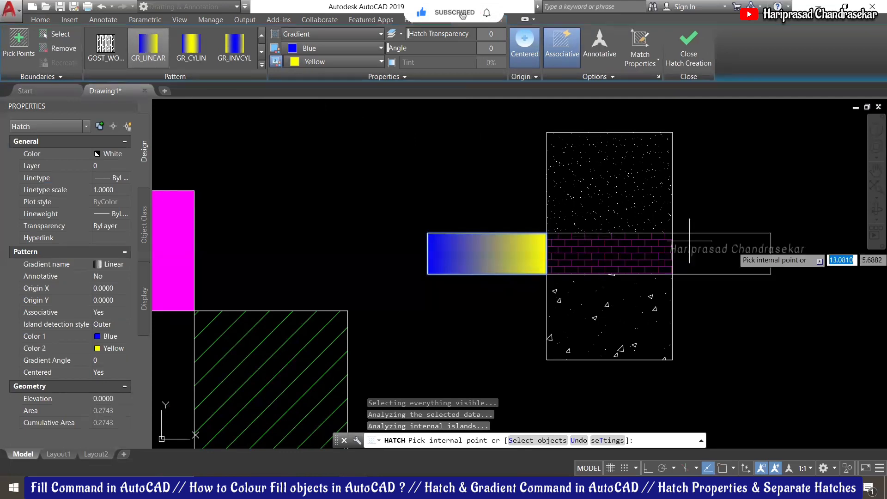
pyautogui.click(747, 248)
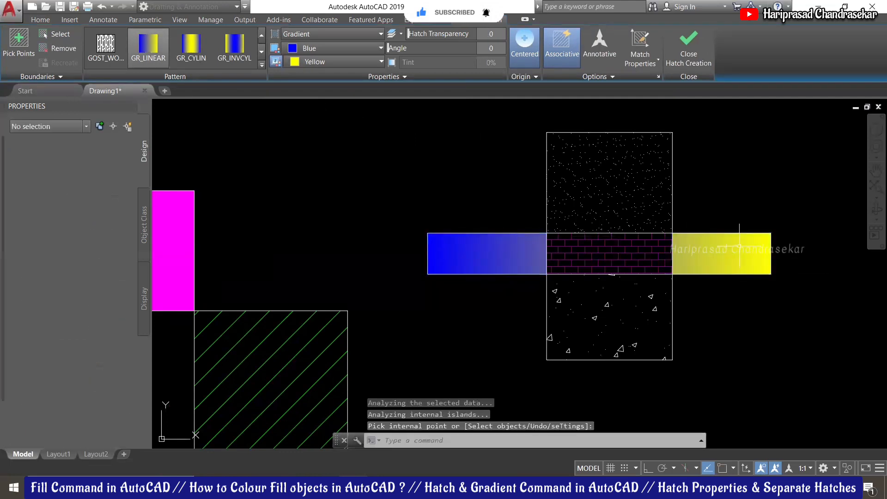
# - Split the bar's combined gradient into separate hatches through the Hatch Edit settings
pyautogui.click(500, 267)
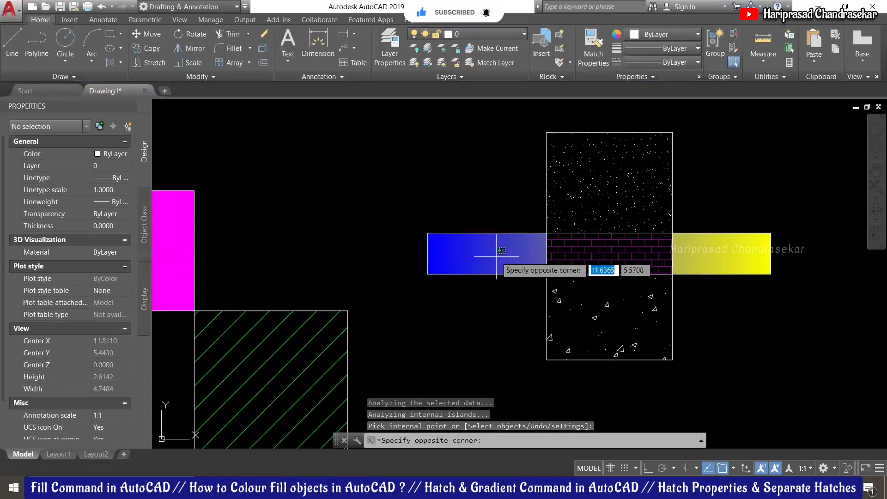
pyautogui.click(496, 256)
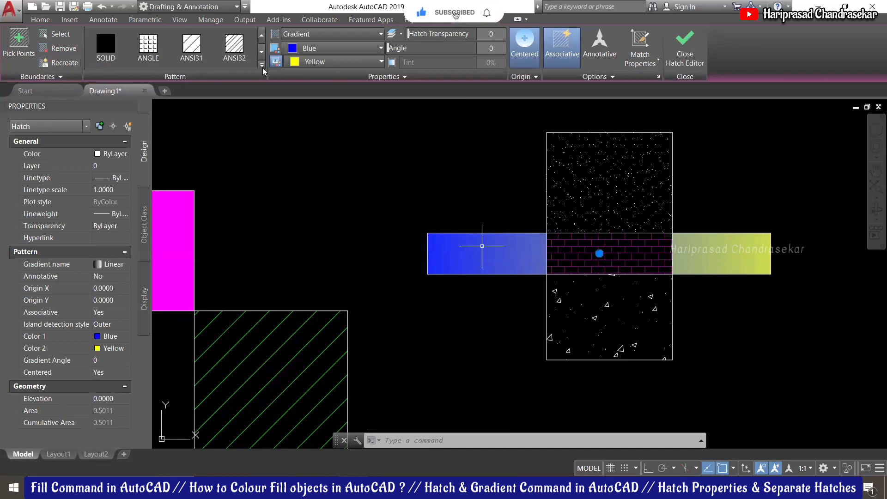
pyautogui.click(659, 78)
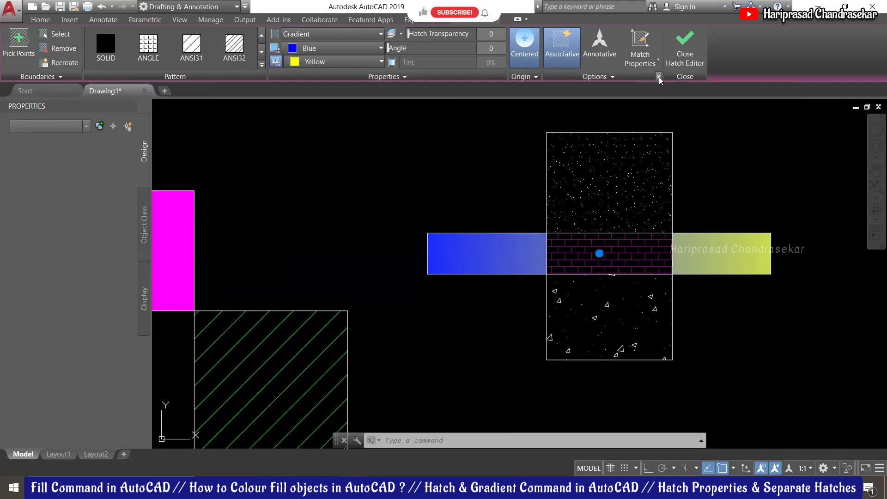
pyautogui.click(658, 78)
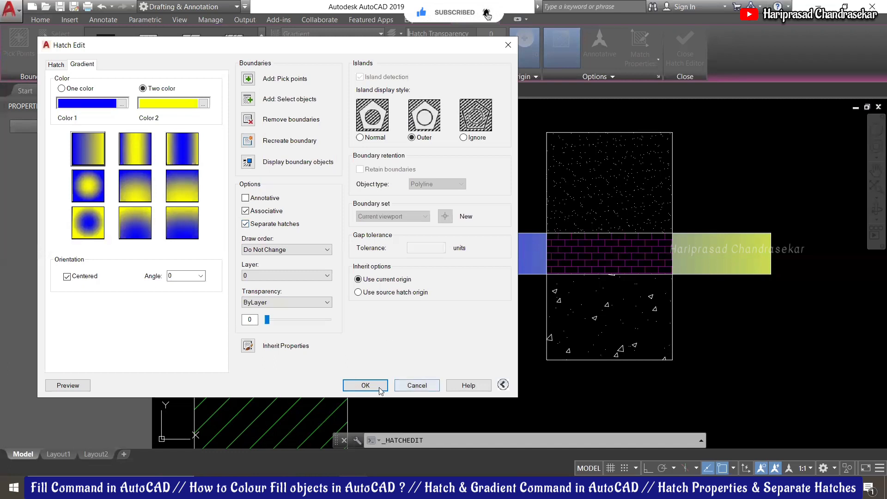
pyautogui.click(365, 385)
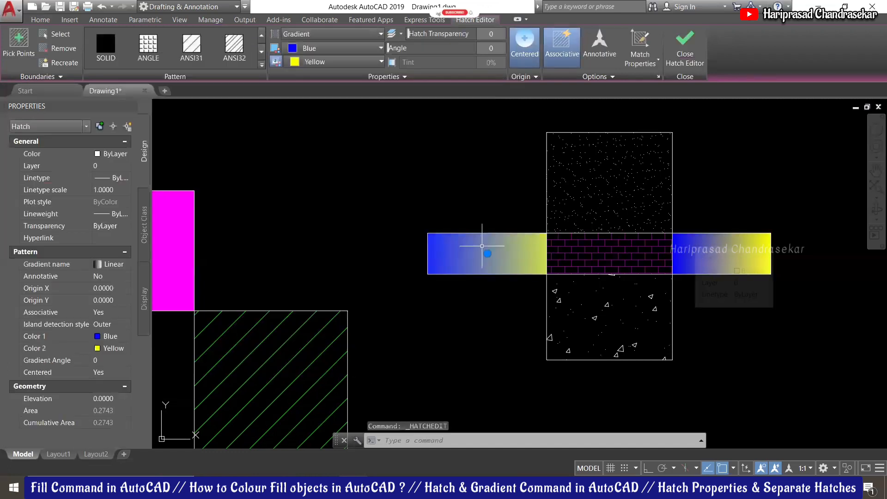
# - Recolour the gradient at the bar's left end to magenta and green, and deselect it
pyautogui.click(327, 51)
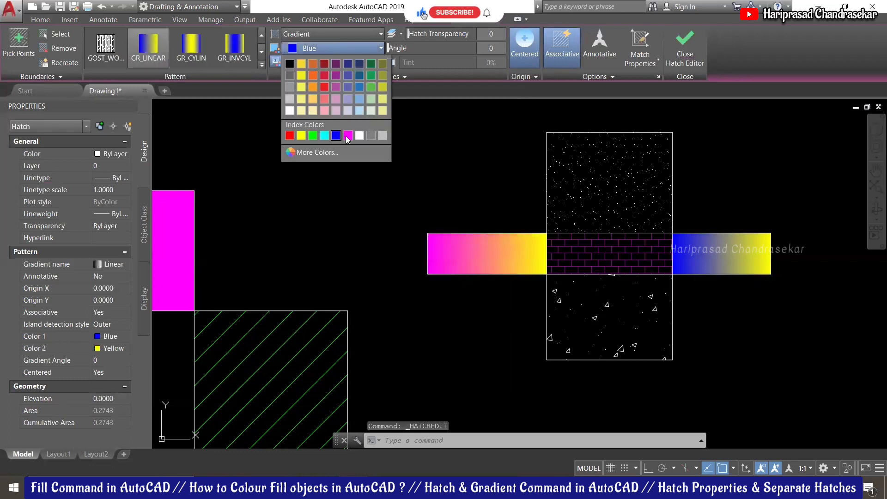
pyautogui.click(344, 136)
pyautogui.click(315, 65)
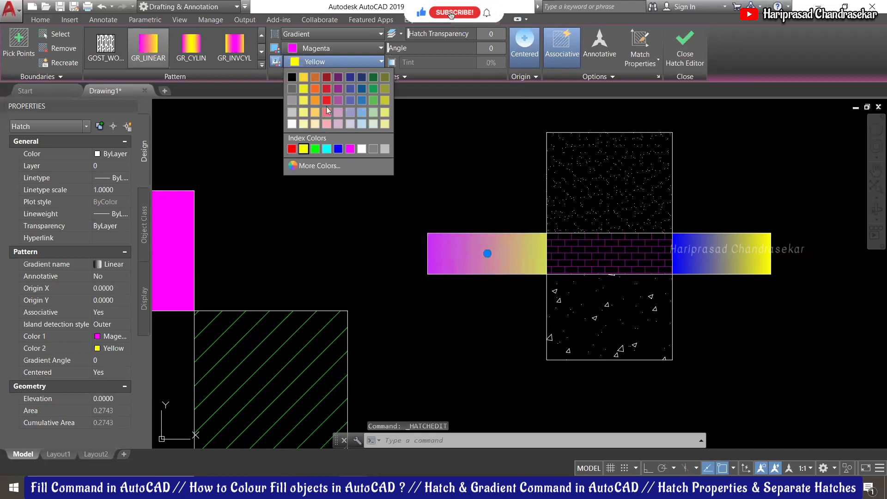
pyautogui.click(315, 149)
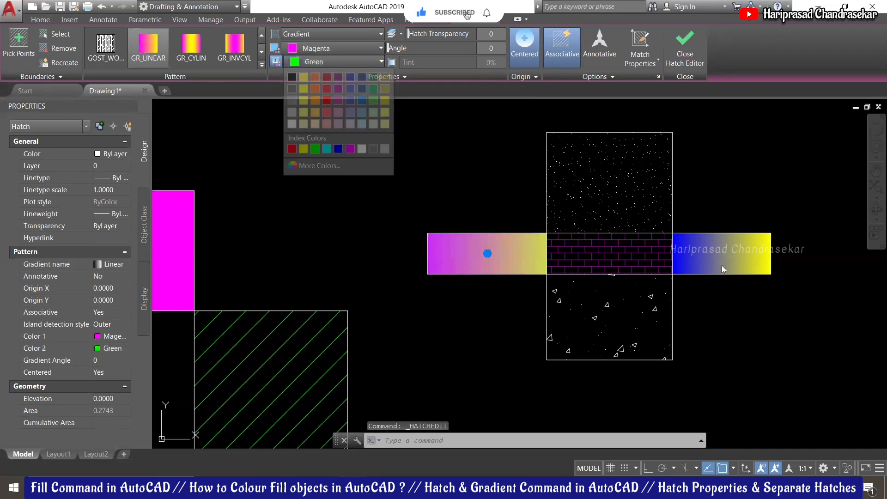
pyautogui.press('Escape')
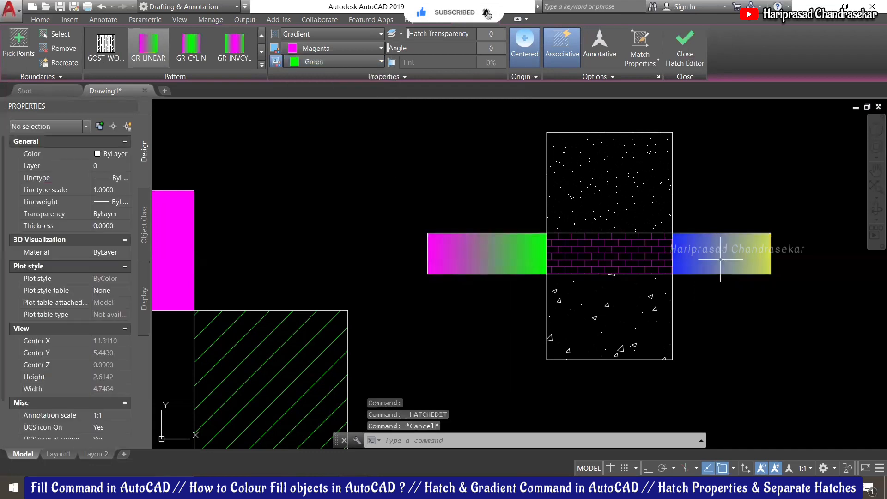
# - Recolour the gradient at the bar's right end to magenta and red, and deselect it
pyautogui.click(721, 259)
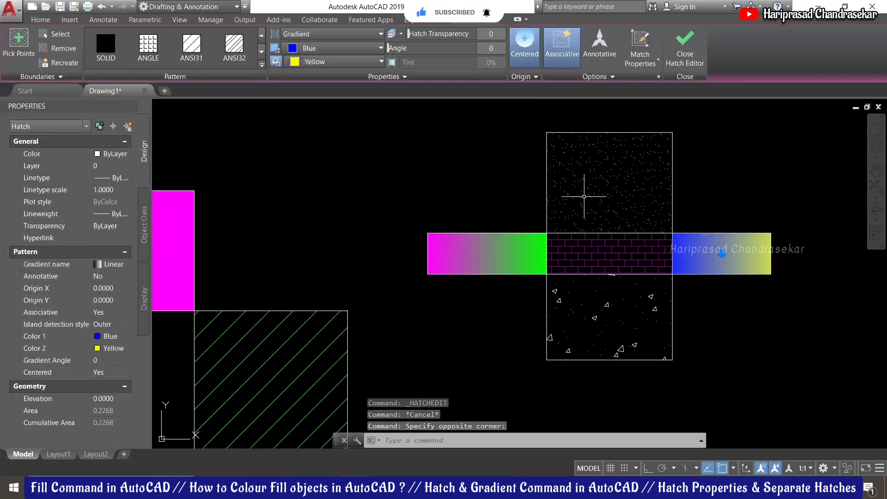
pyautogui.click(317, 50)
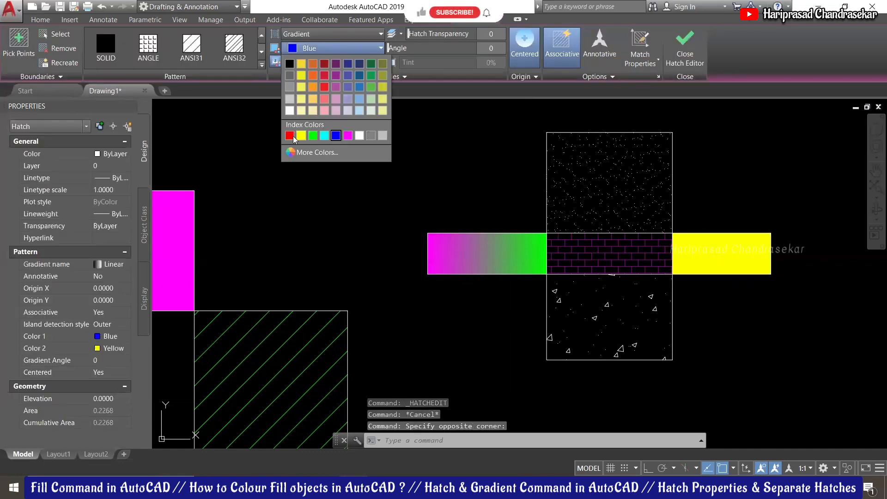
pyautogui.click(349, 137)
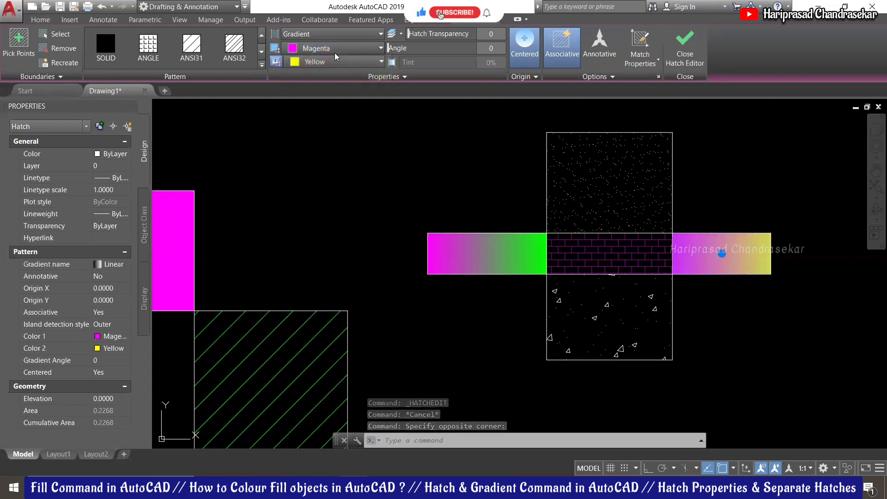
pyautogui.click(333, 61)
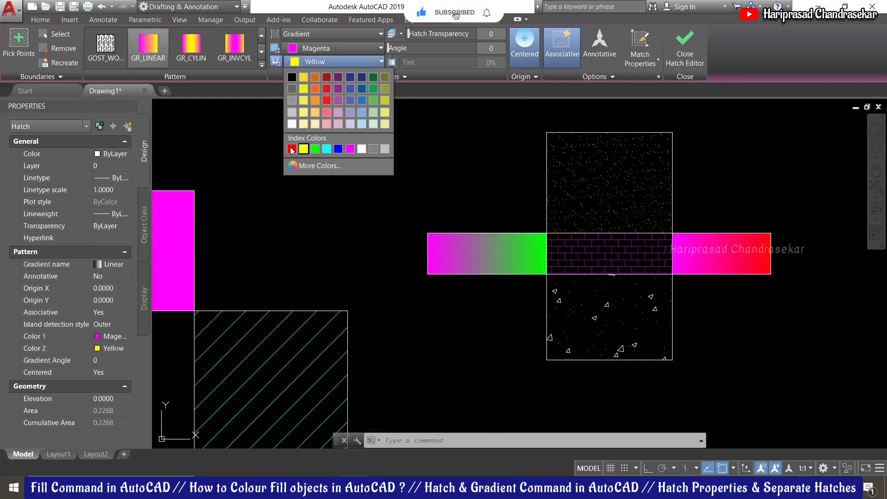
pyautogui.click(290, 148)
pyautogui.click(742, 206)
pyautogui.press('Escape')
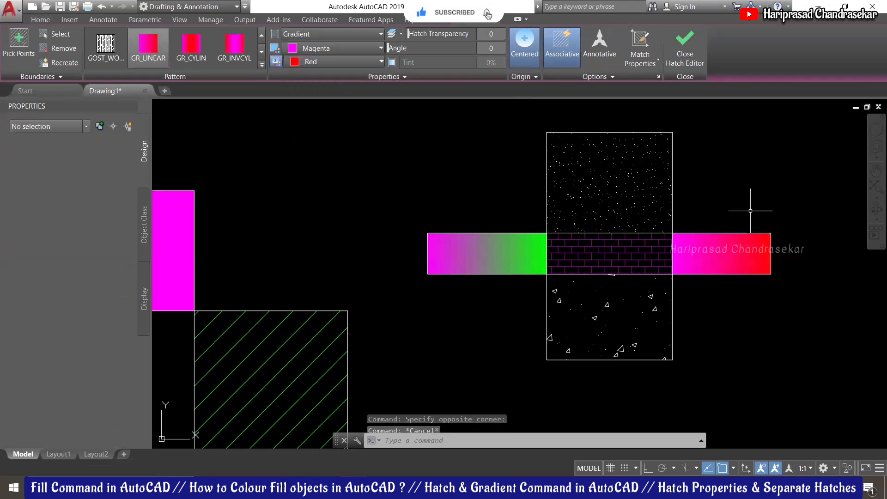
pyautogui.press('Escape')
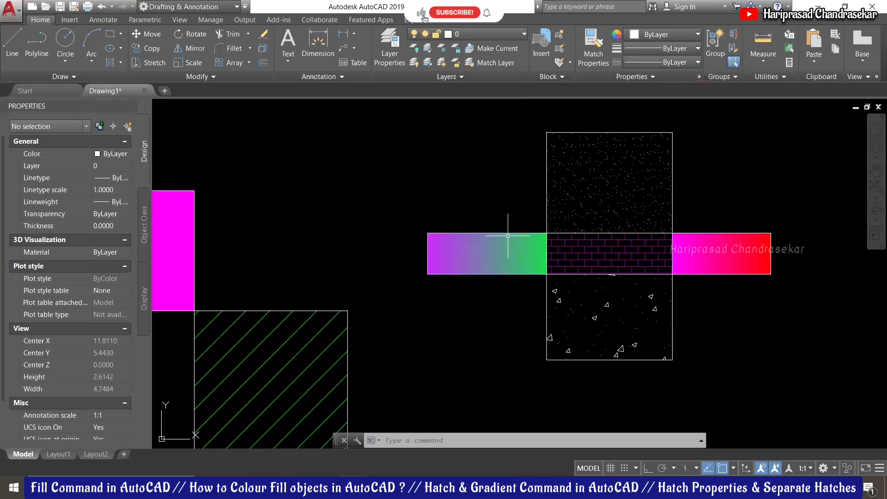
# - Examine the gradient and pattern hatches on the crossed rectangles alongside the neighbouring overlapping rectangles
pyautogui.scroll(-4, 578, 264)
pyautogui.scroll(4, 492, 231)
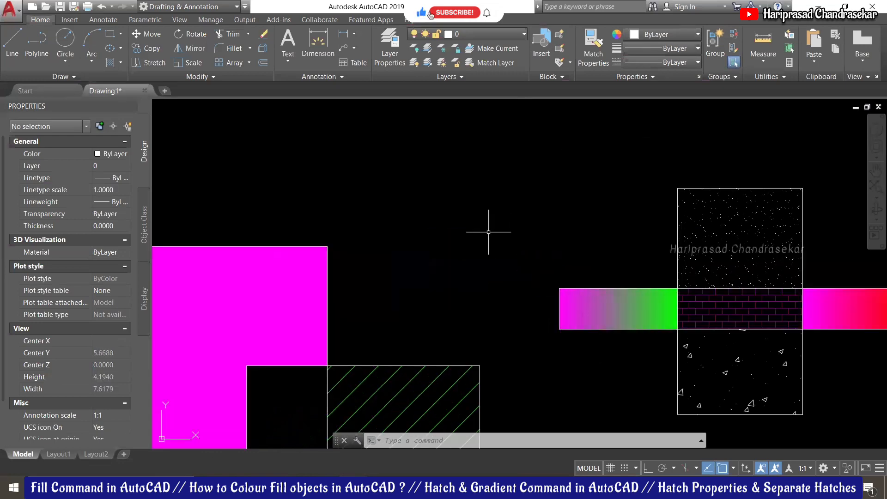
pyautogui.scroll(-2, 503, 214)
pyautogui.scroll(-2, 513, 208)
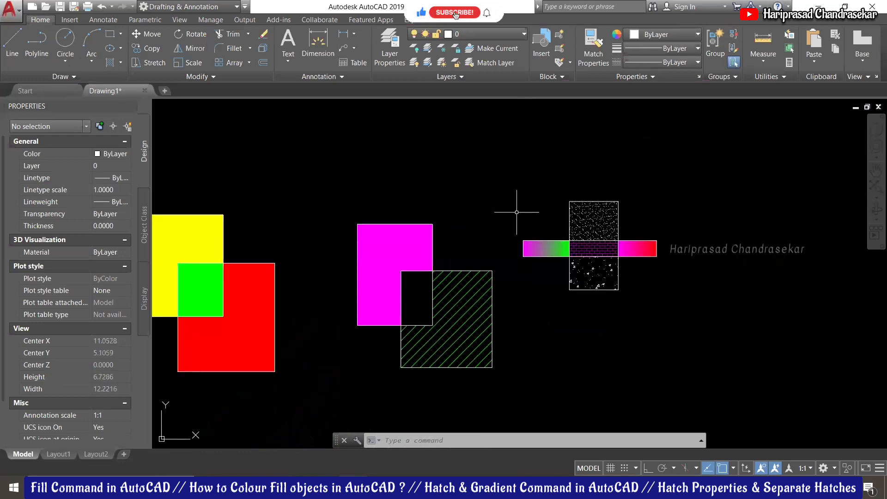
pyautogui.scroll(2, 541, 211)
pyautogui.scroll(3, 584, 261)
pyautogui.scroll(-5, 482, 248)
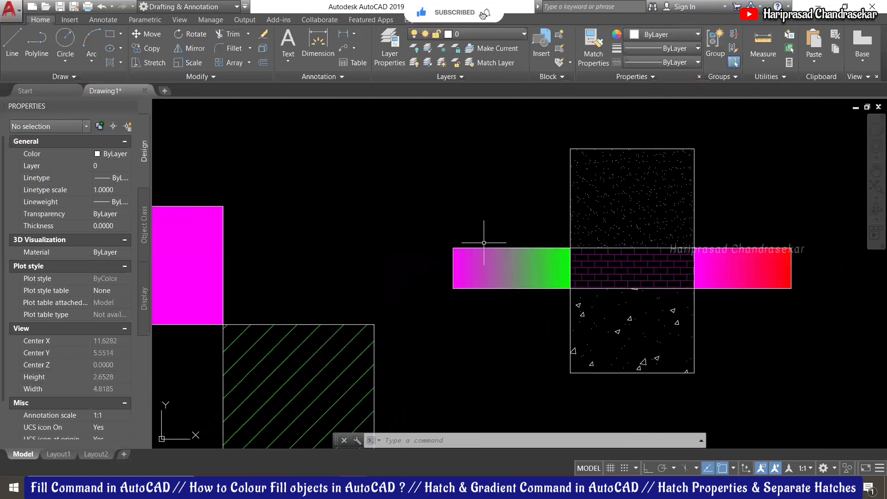
pyautogui.scroll(2, 522, 209)
pyautogui.press('Escape')
pyautogui.press('Escape')
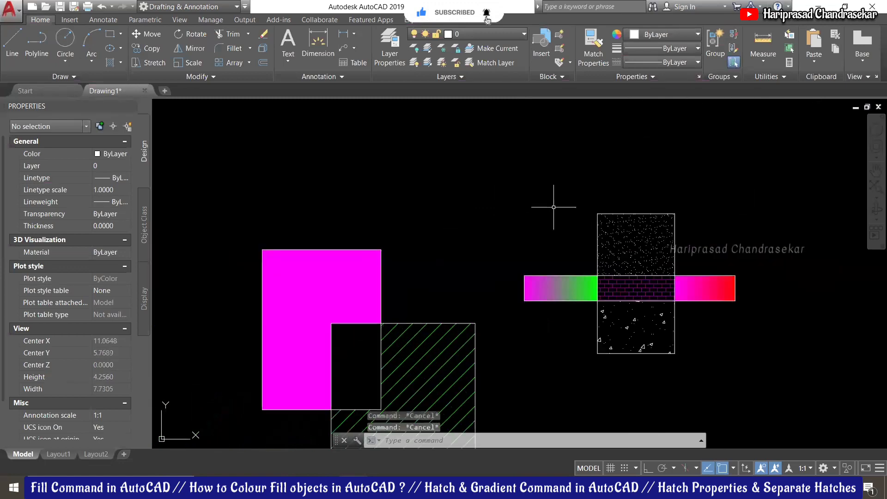
pyautogui.scroll(-2, 553, 207)
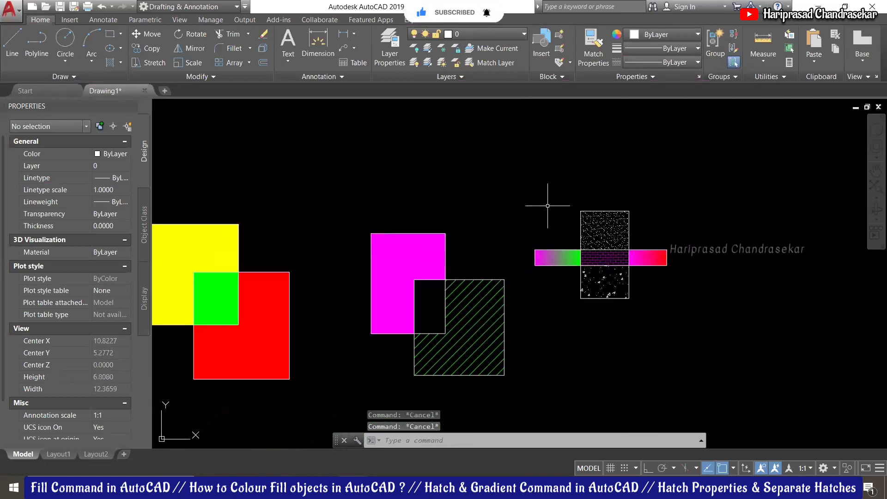